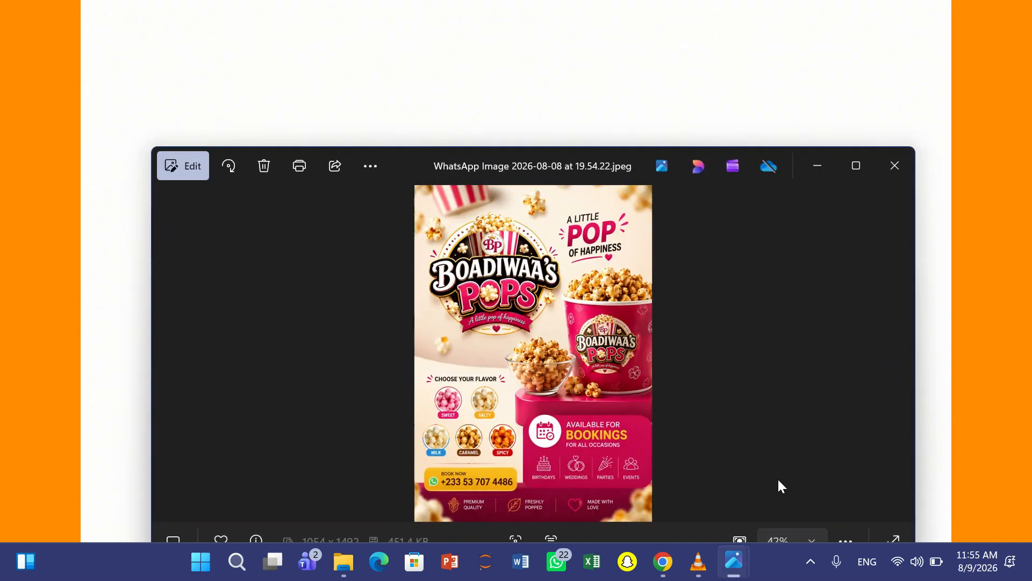
Step: View the Boadiwaa's Pops flyer image at full size and play the sample commercial video full screen in VLC
left_click(867, 160)
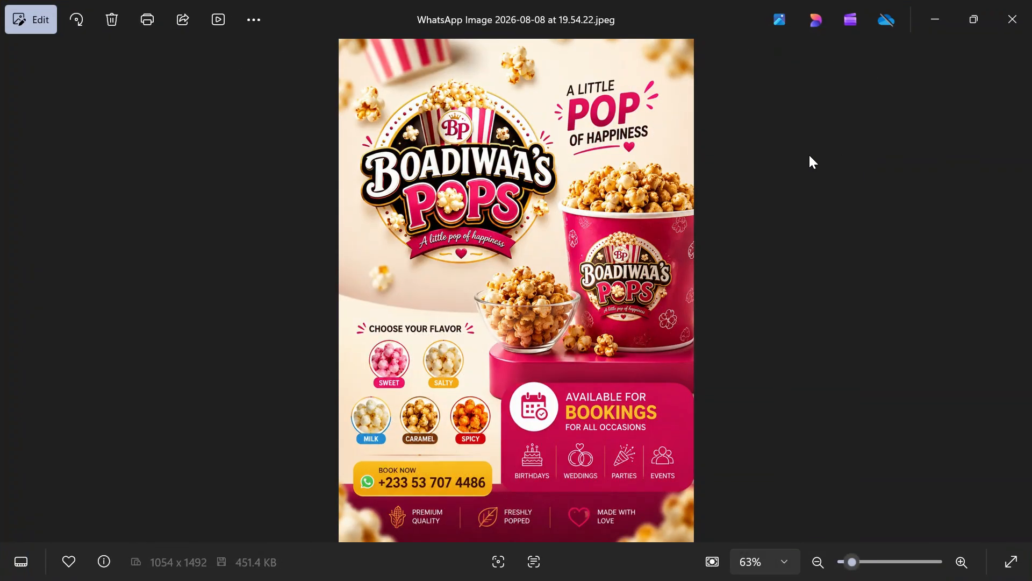
left_click(954, 21)
left_click(698, 562)
double_click(521, 328)
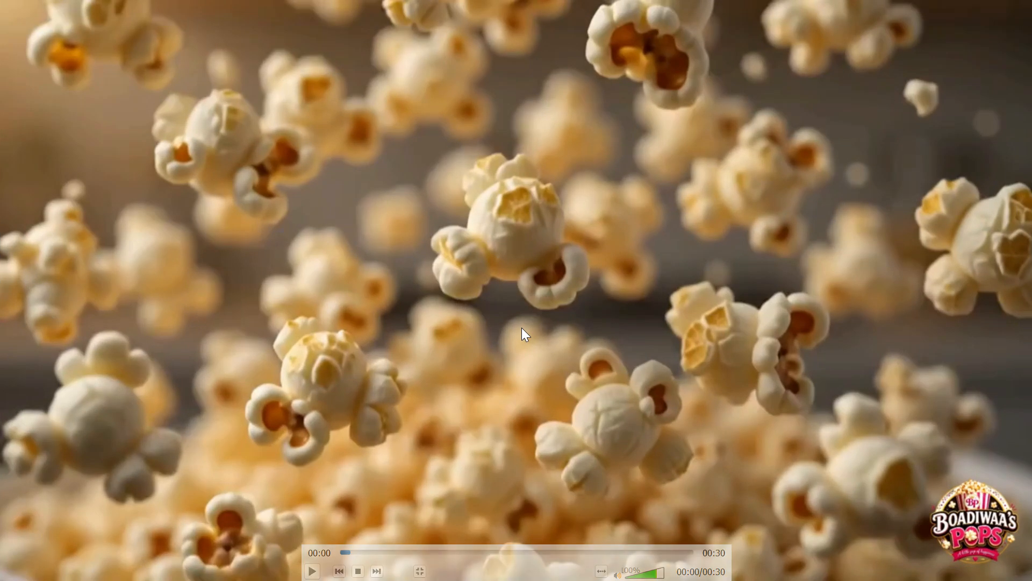
key("space")
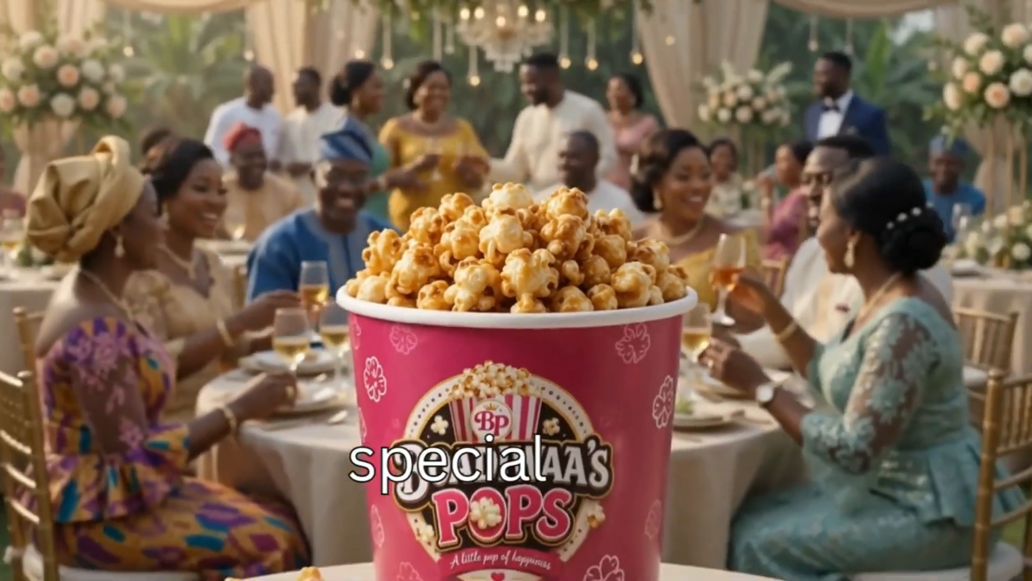
mouse_move(850, 194)
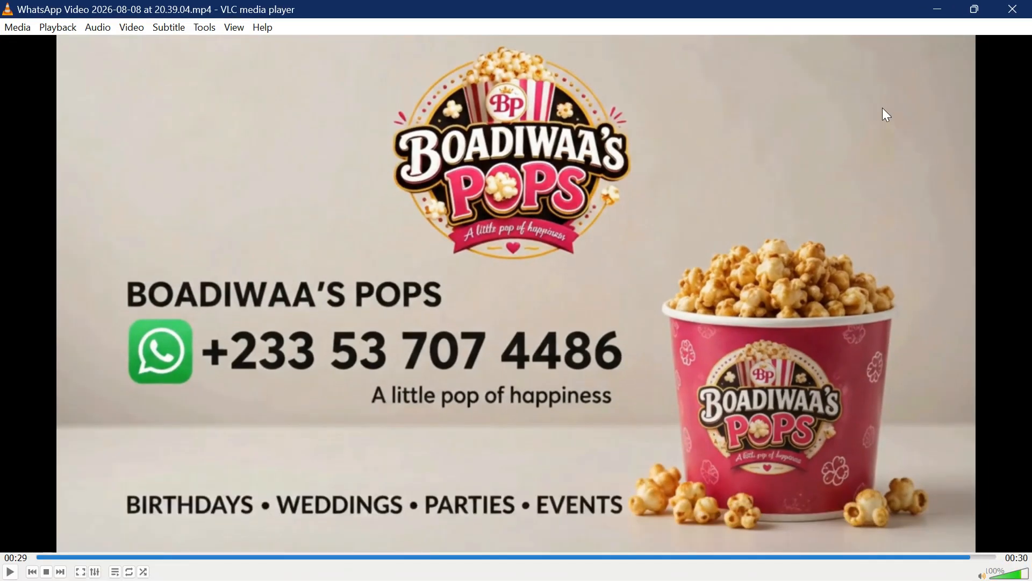
left_click(940, 11)
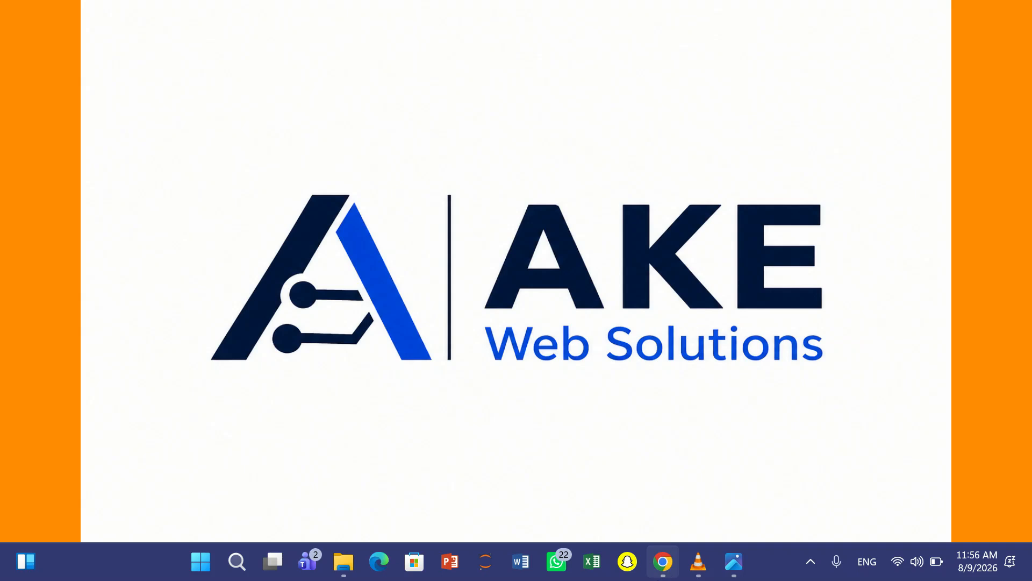
Step: Switch to Chrome and open the ChatGPT website
left_click(662, 561)
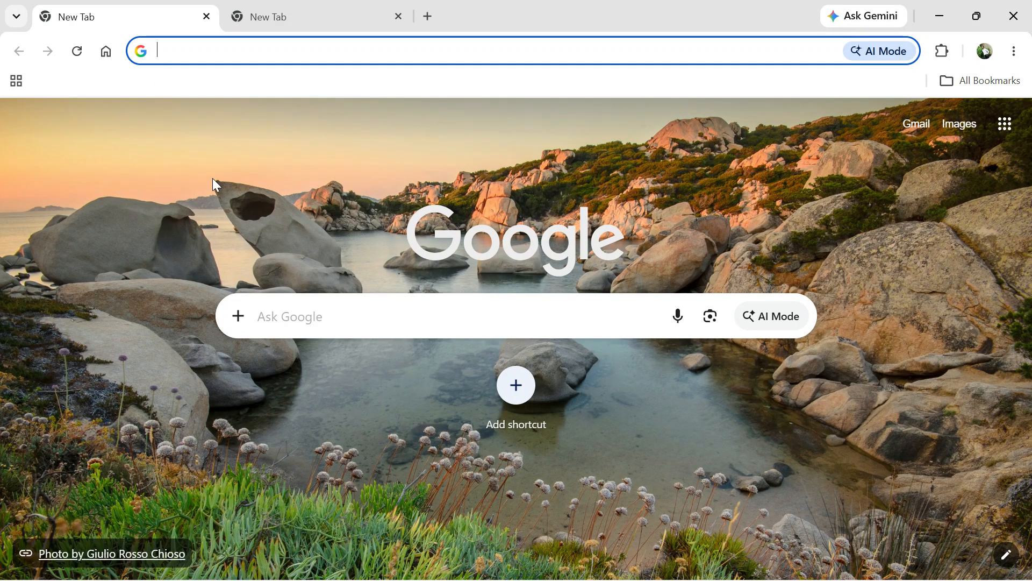
type("ch")
key("Return")
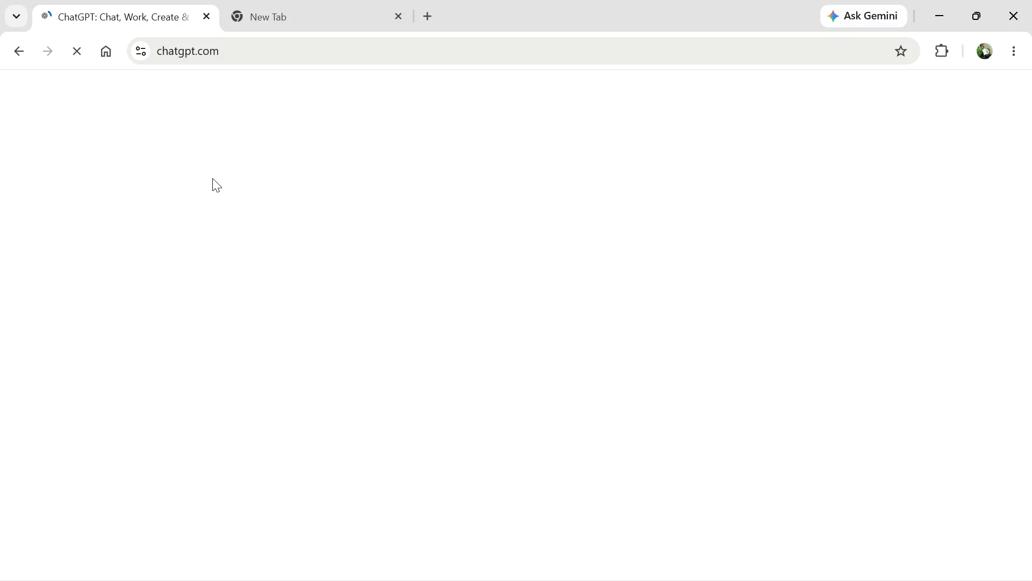
Step: Search for google flow in the second browser tab and open the Google Flow page on Google Labs
left_click(251, 17)
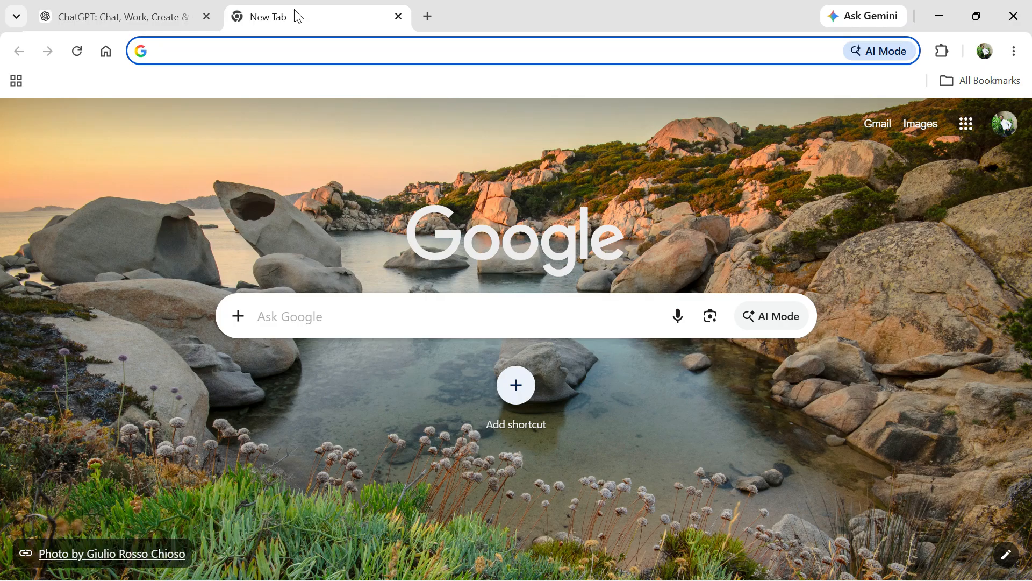
left_click(248, 49)
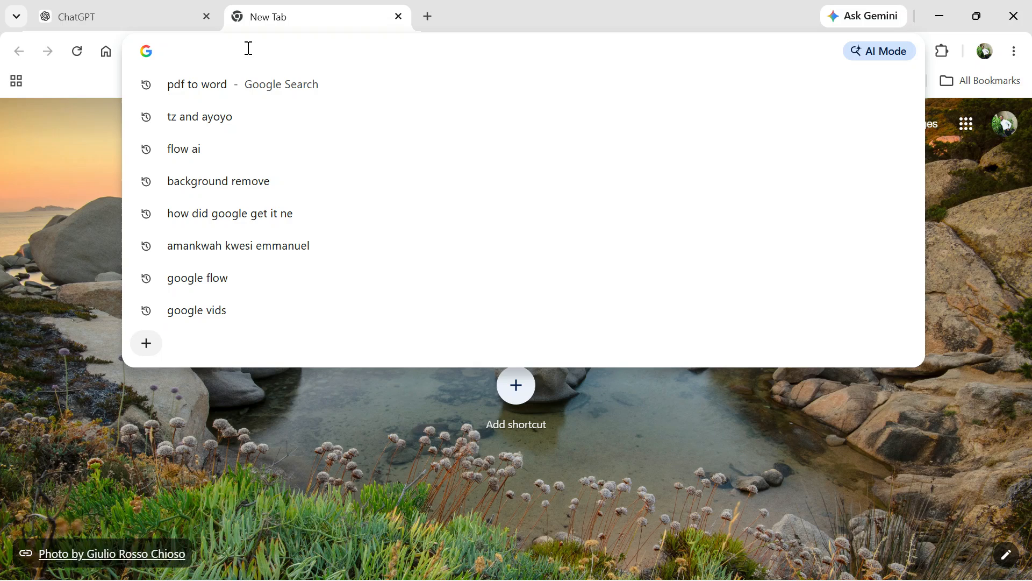
type("google")
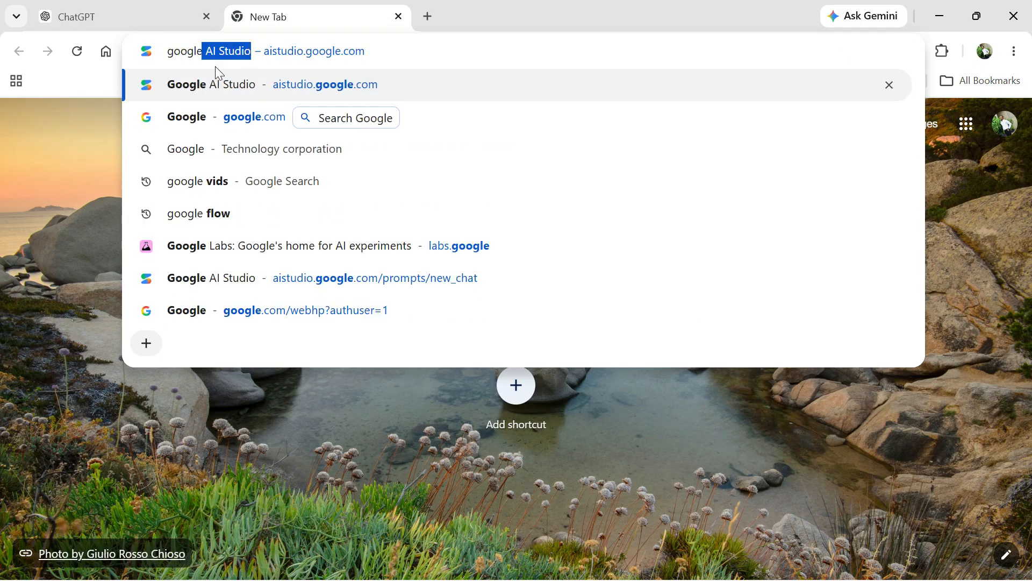
left_click(207, 213)
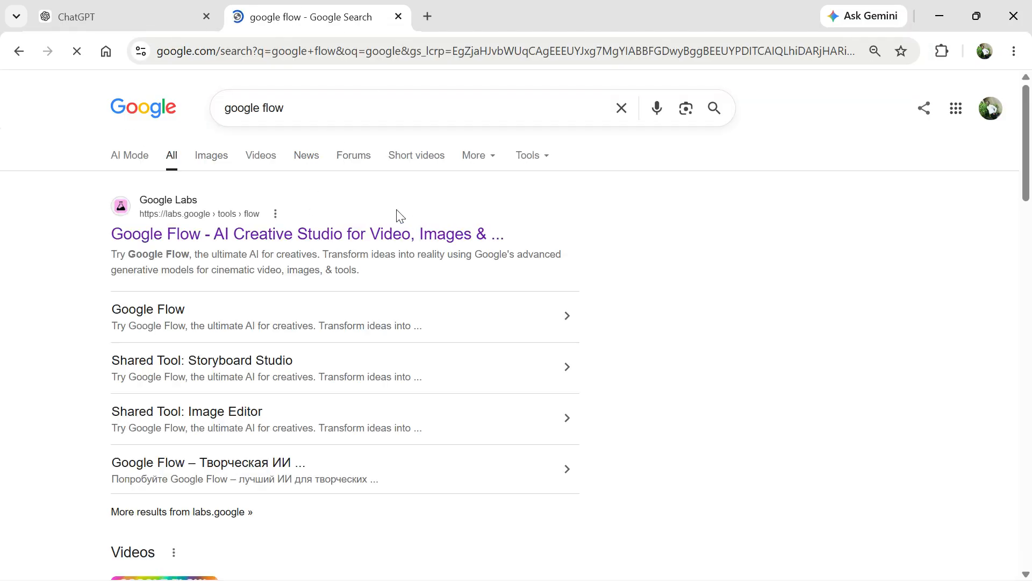
scroll(396, 210, "up", 5)
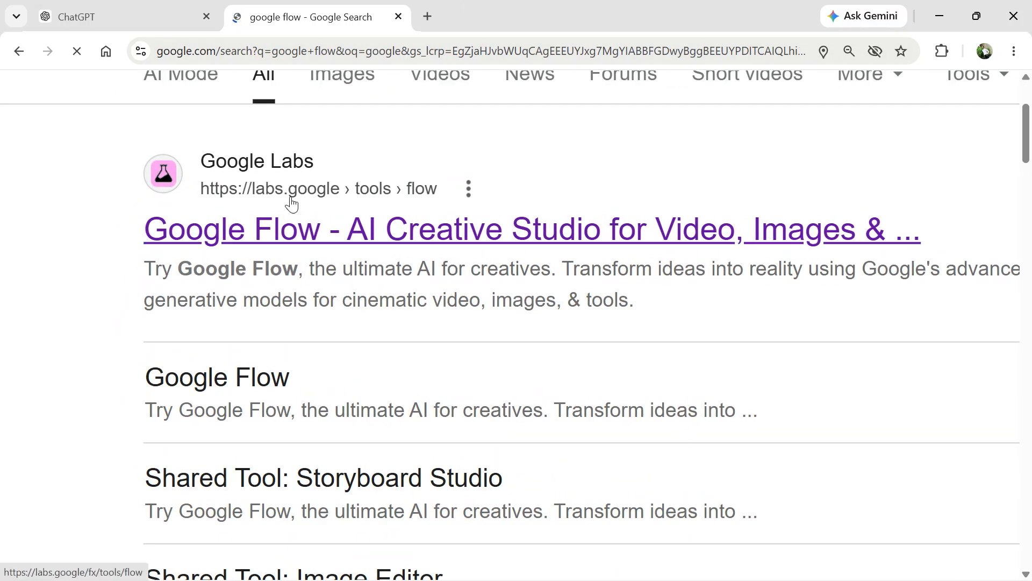
scroll(291, 204, "up", 3)
scroll(291, 203, "down", 5)
scroll(252, 241, "up", 3)
scroll(252, 240, "down", 5)
scroll(252, 241, "up", 4)
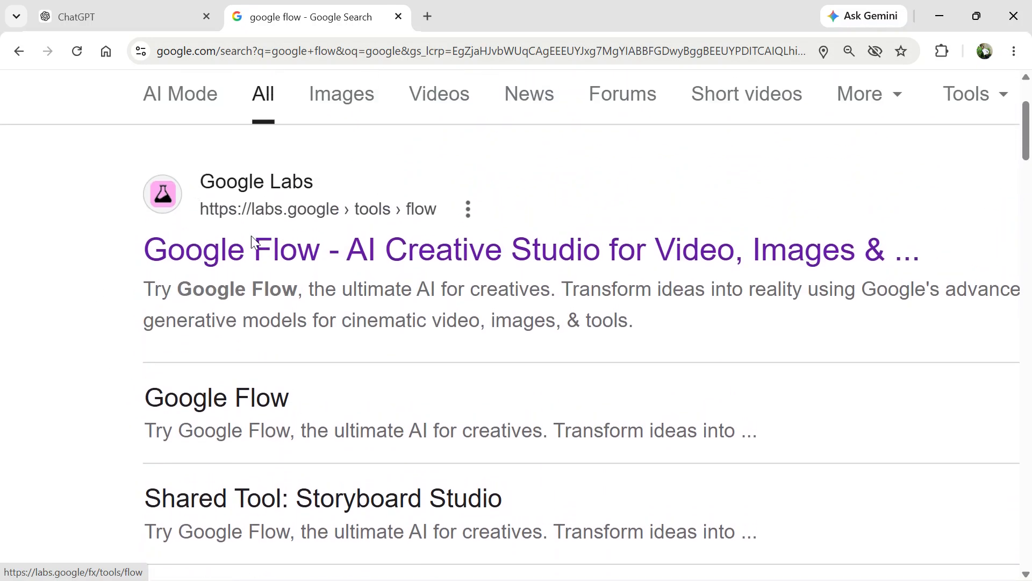
left_click(305, 250)
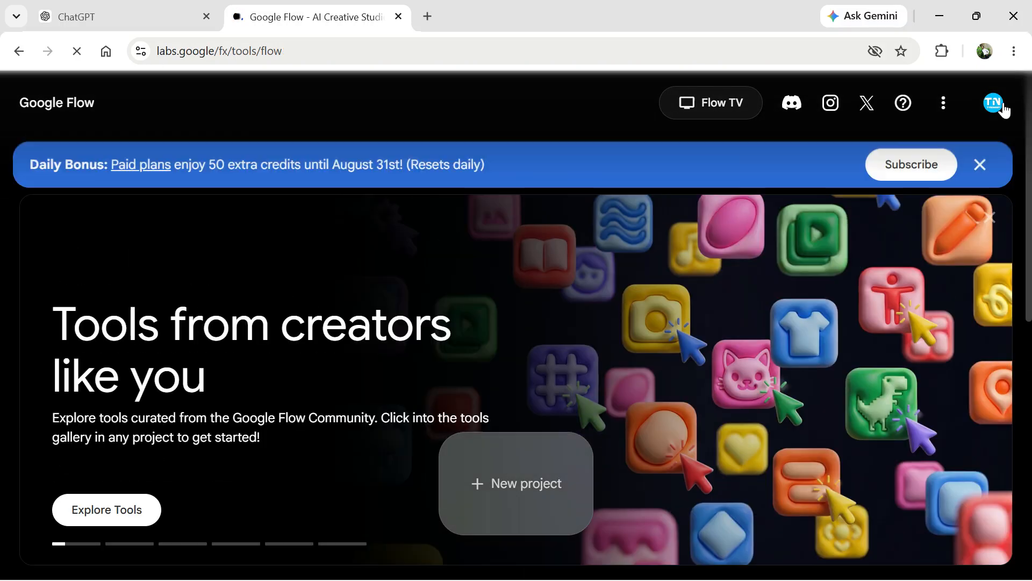
Step: Sign out of the current Google Flow account and sign back in with the first listed Google account
left_click(995, 105)
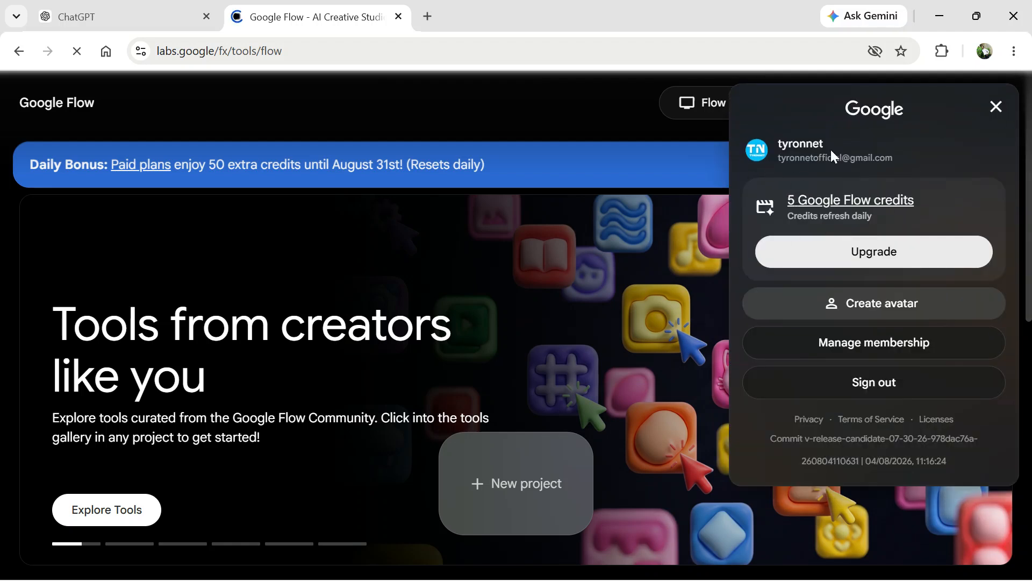
left_click(853, 380)
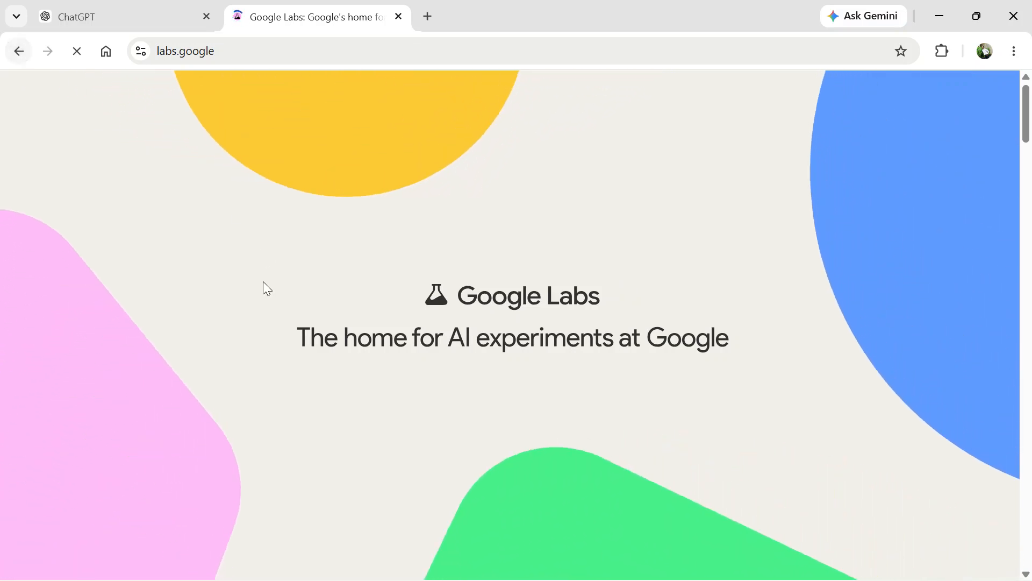
key("alt+Left")
scroll(520, 424, "down", 10)
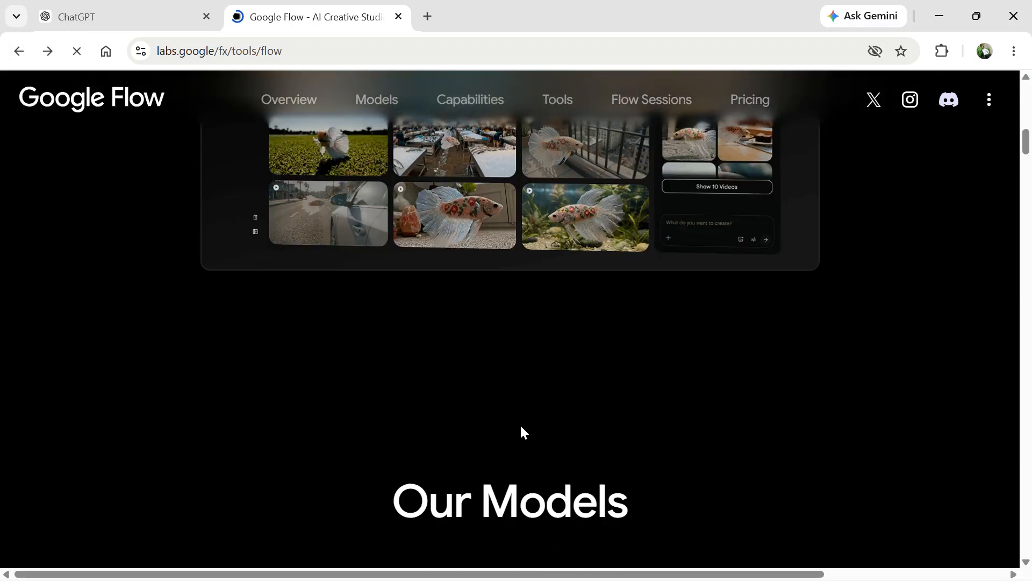
scroll(524, 431, "up", 10)
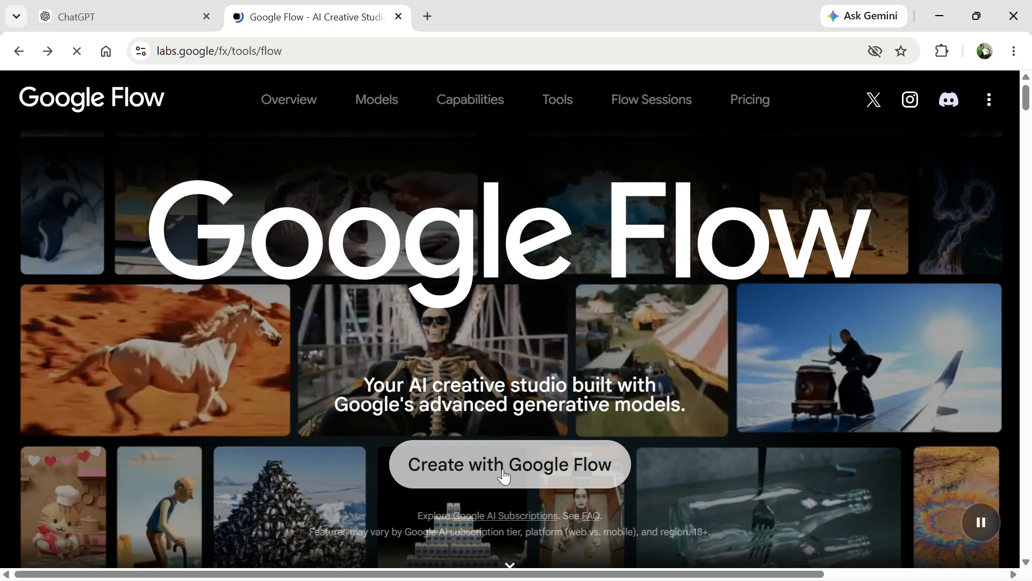
left_click(503, 467)
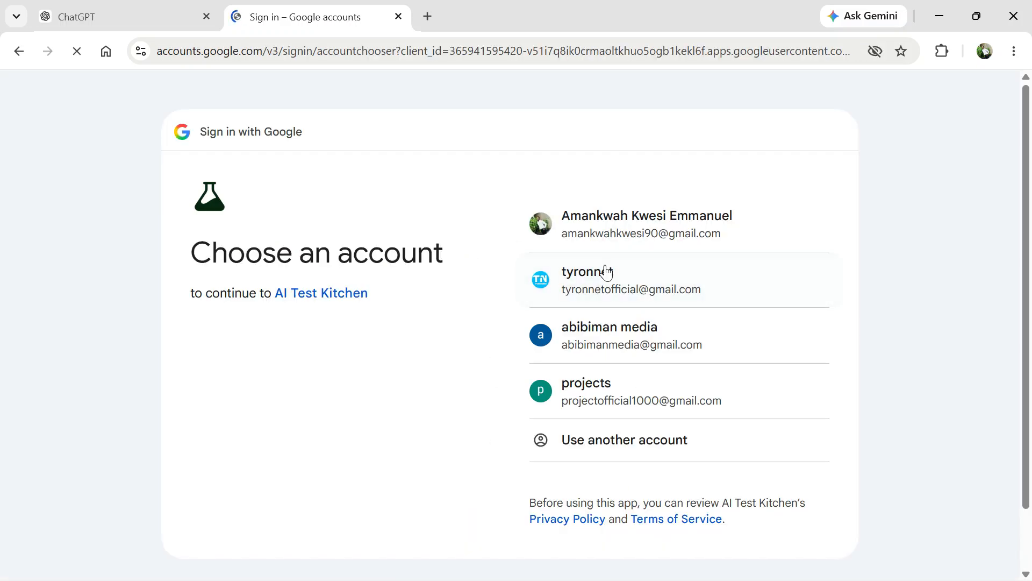
left_click(593, 230)
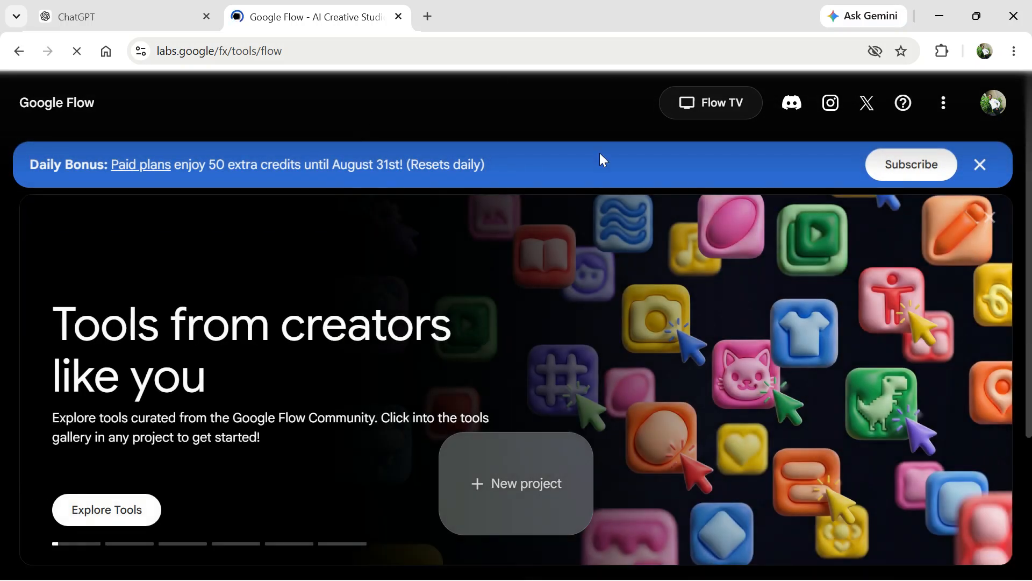
Step: Return to ChatGPT and open the recent chat AI Commercial Video Prompt
left_click(134, 14)
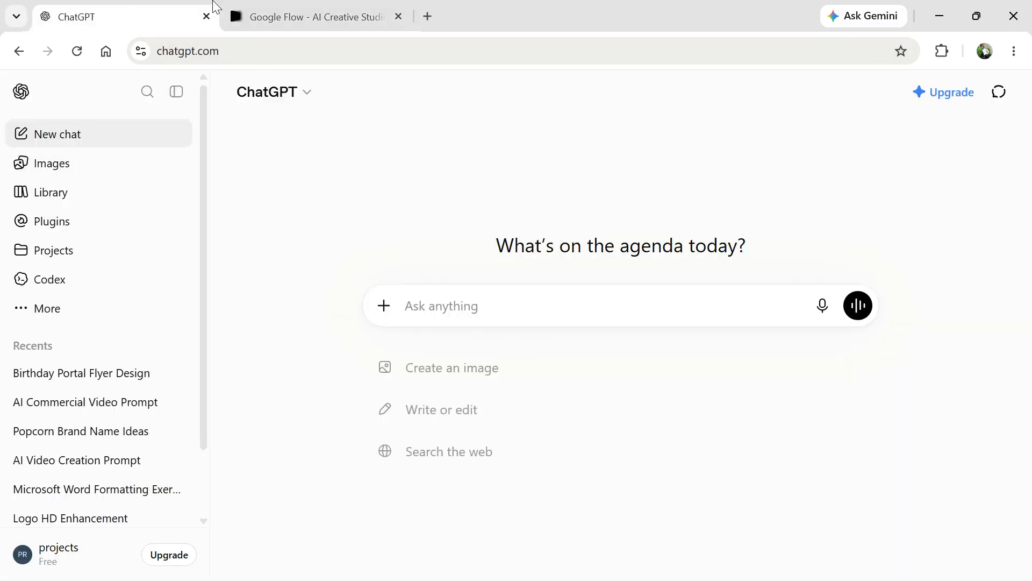
mouse_move(308, 2)
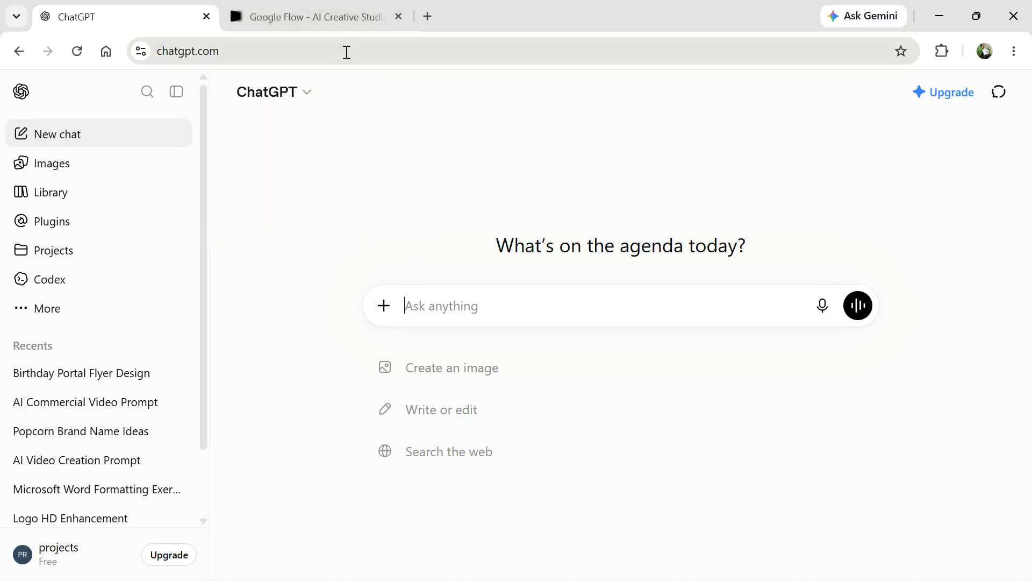
left_click(83, 409)
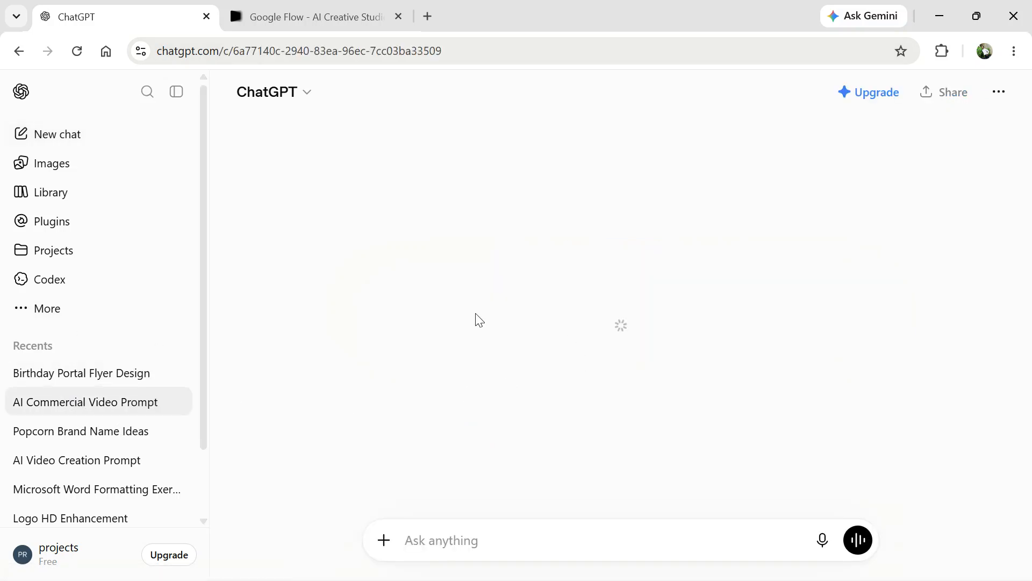
Step: Find the Boadiwaa's Pops Scene 1 prompt in the chat and copy its full text through the STYLE paragraph
scroll(480, 307, "up", 15)
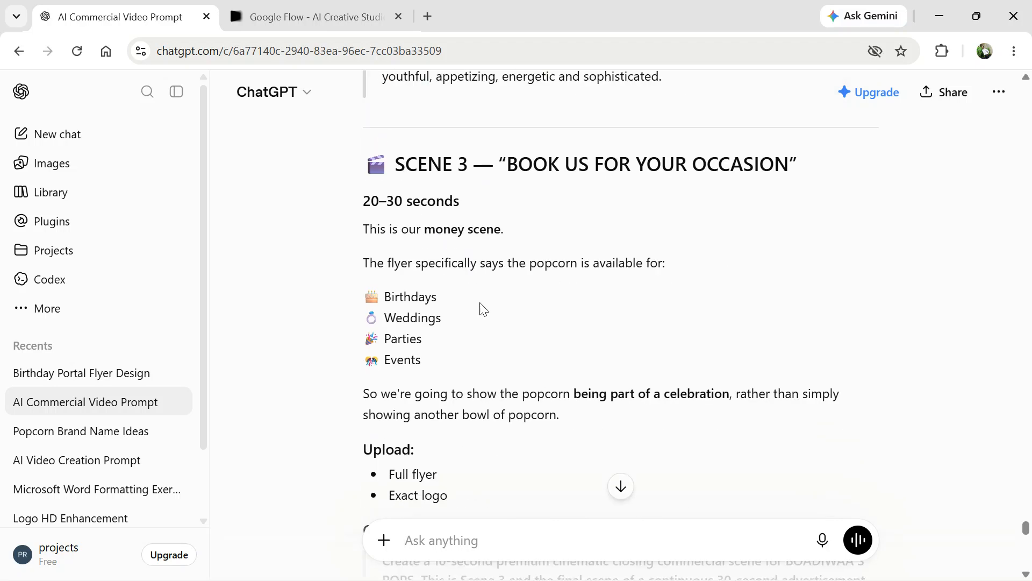
scroll(482, 300, "up", 15)
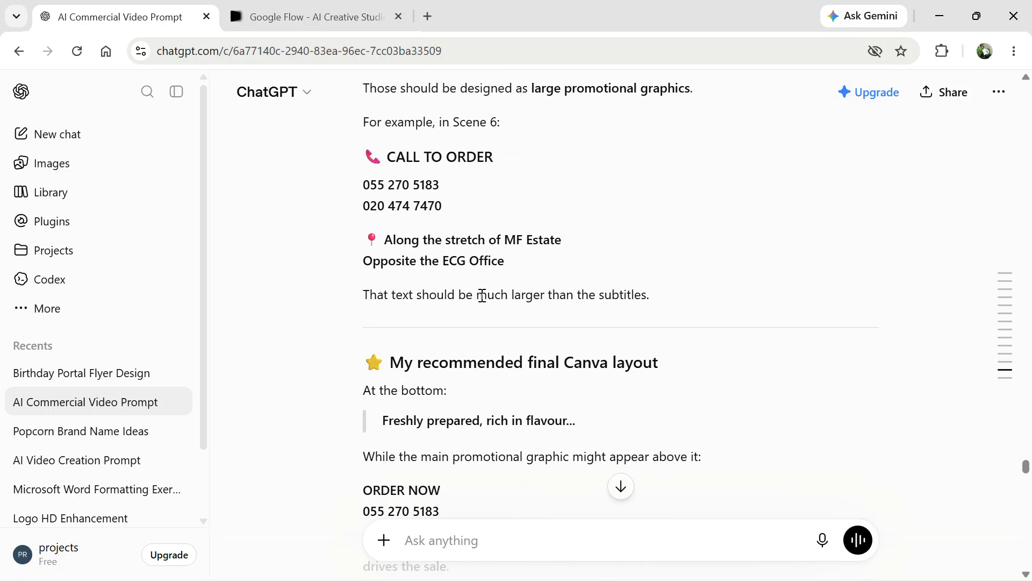
scroll(482, 300, "up", 10)
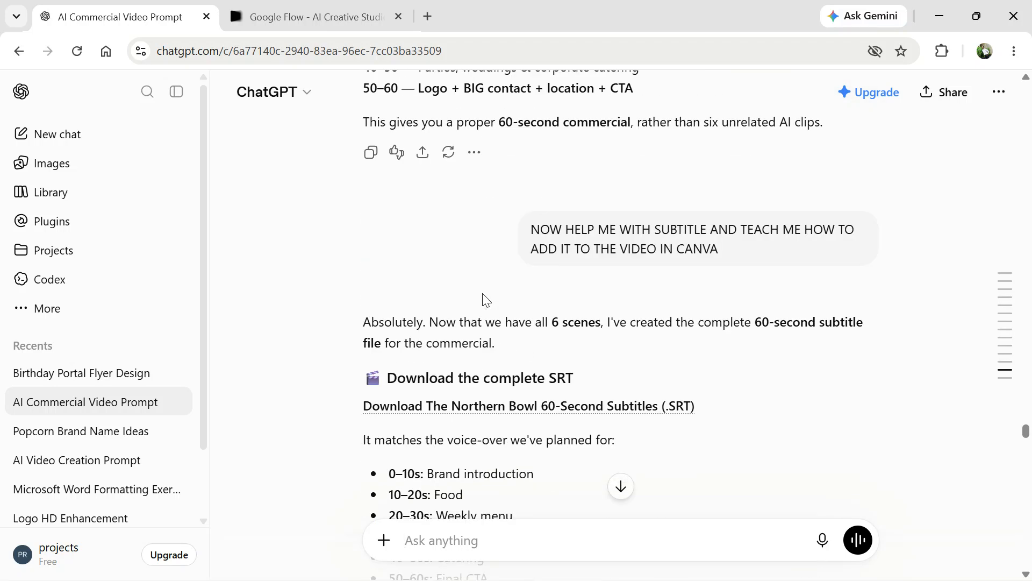
scroll(486, 302, "down", 20)
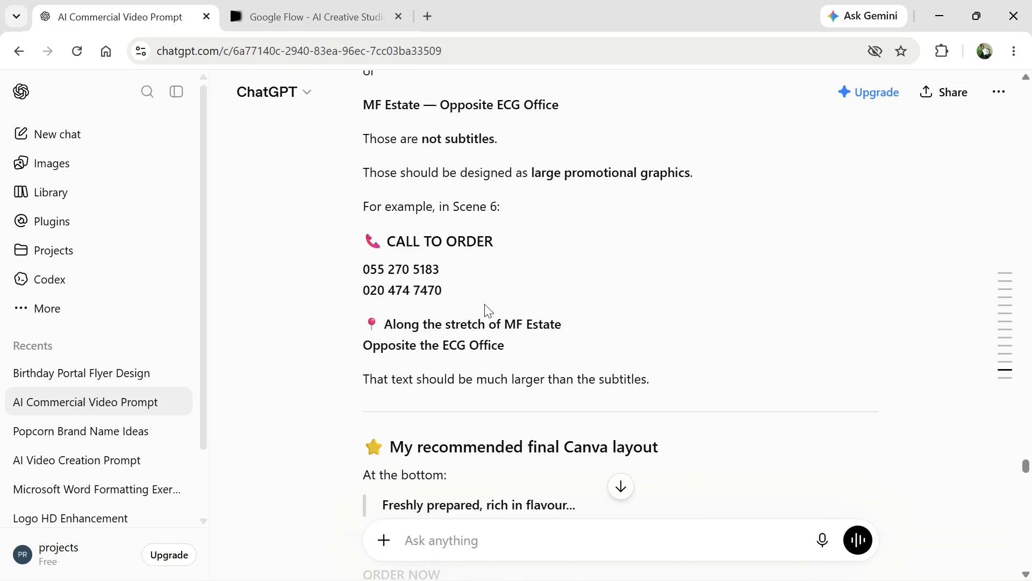
scroll(486, 304, "up", 15)
scroll(486, 303, "down", 8)
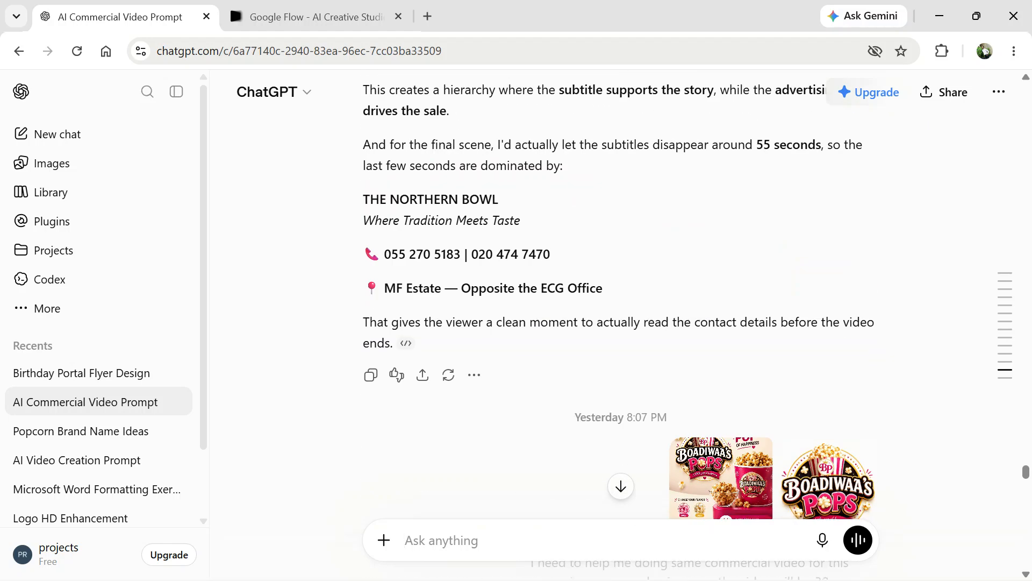
scroll(621, 327, "down", 13)
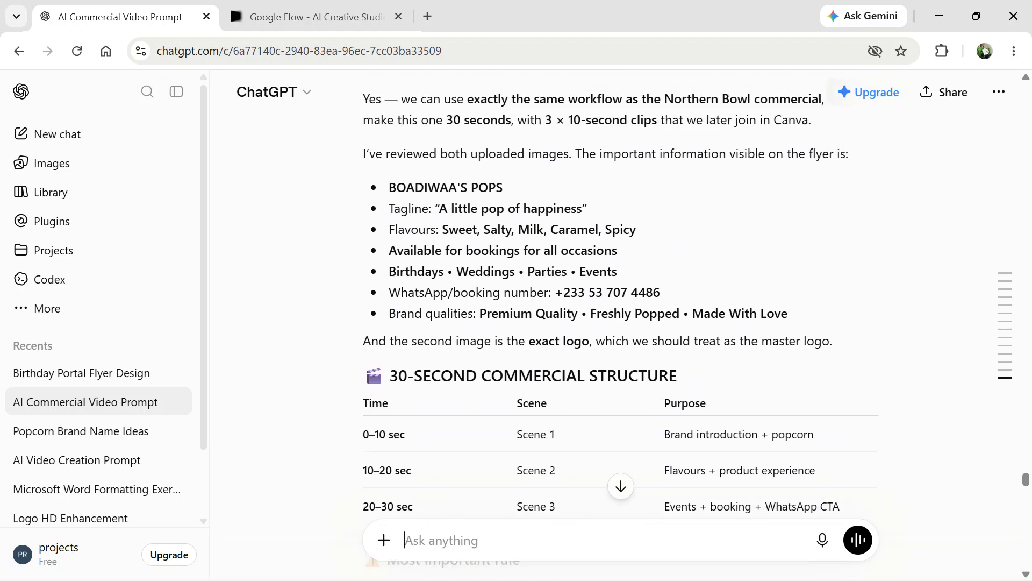
scroll(621, 328, "down", 3)
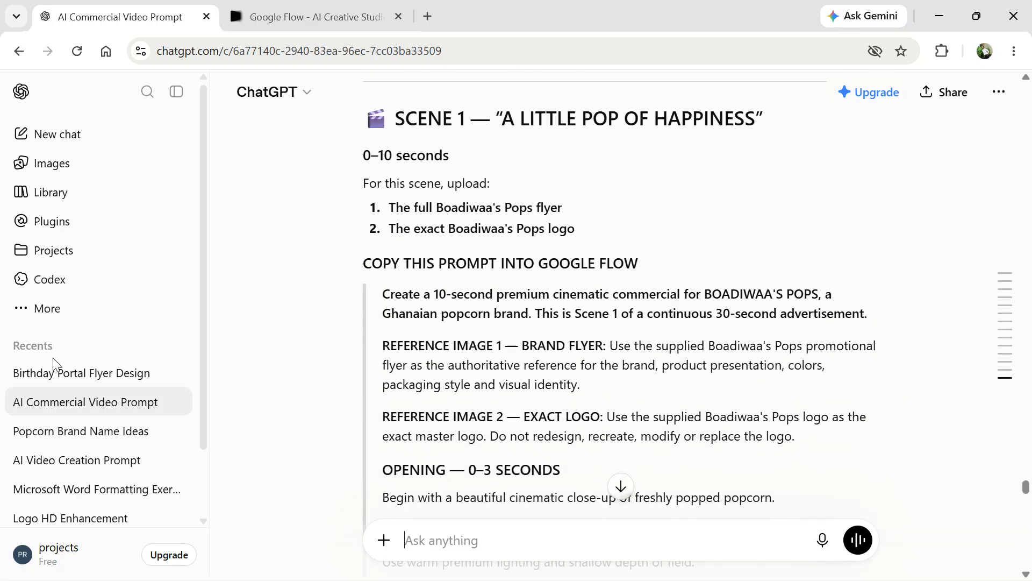
left_click_drag(383, 294, 571, 252)
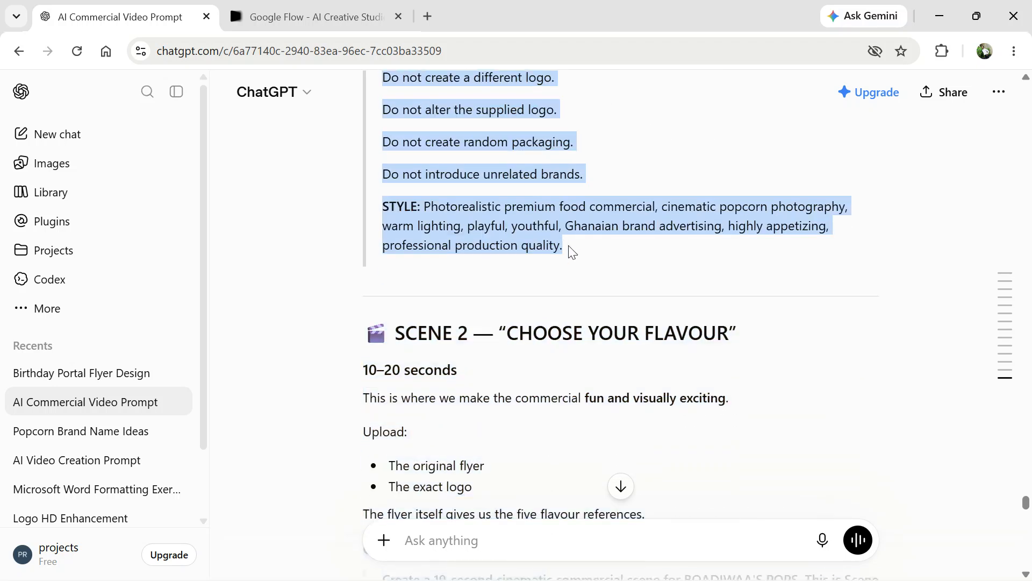
right_click(519, 211)
left_click(535, 231)
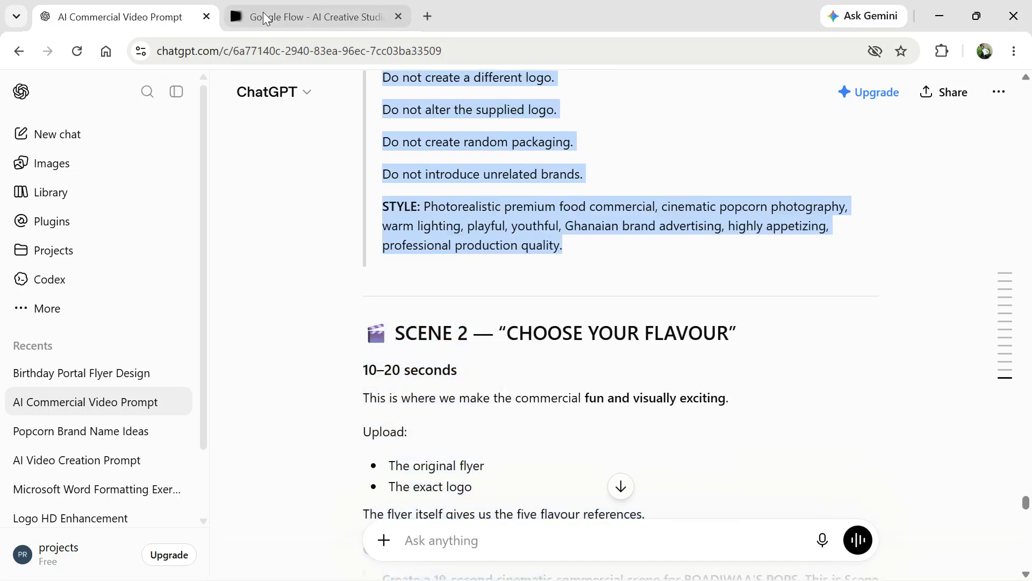
Step: Create a new project in Google Flow and open the account details to check the available credits
left_click(307, 17)
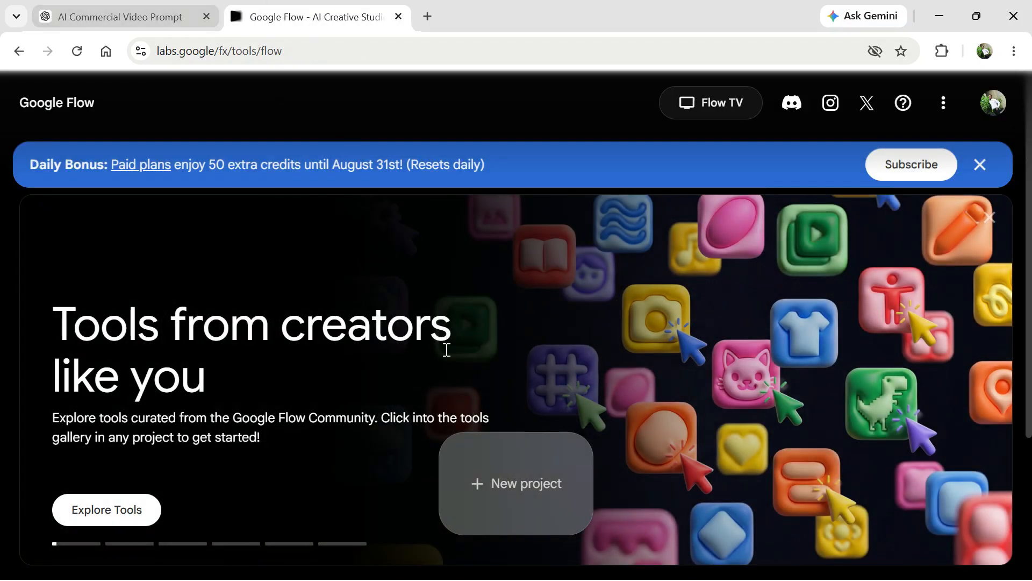
left_click(485, 495)
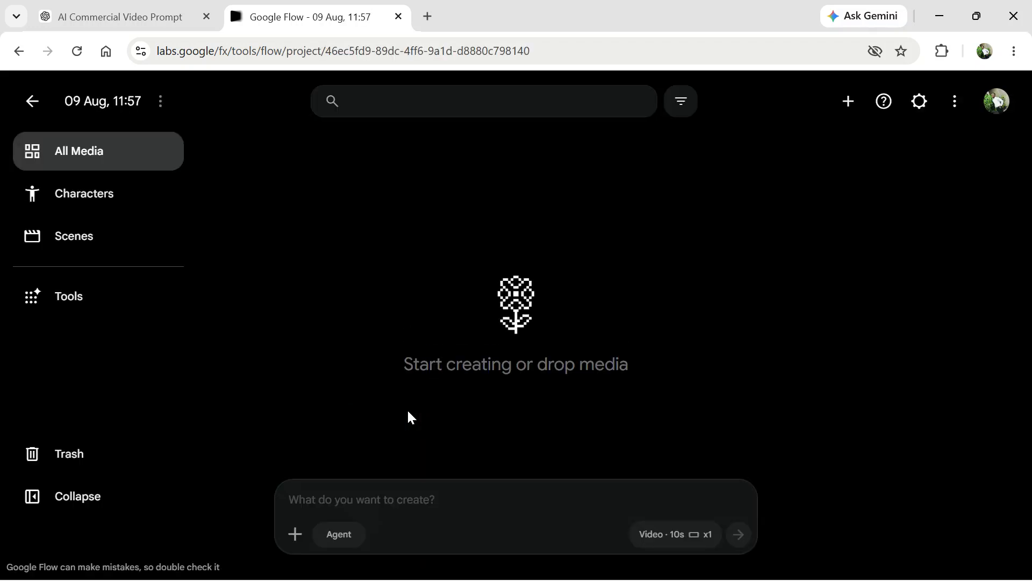
left_click(997, 102)
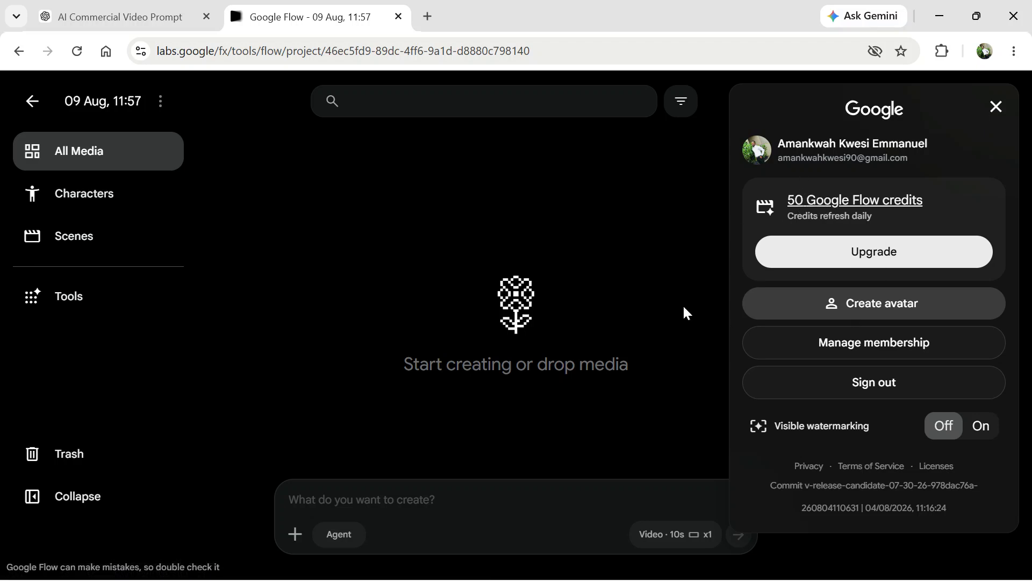
Step: View the Google One upgrade plans for Google Flow and return to the project
scroll(831, 198, "up", 4)
scroll(831, 197, "down", 4)
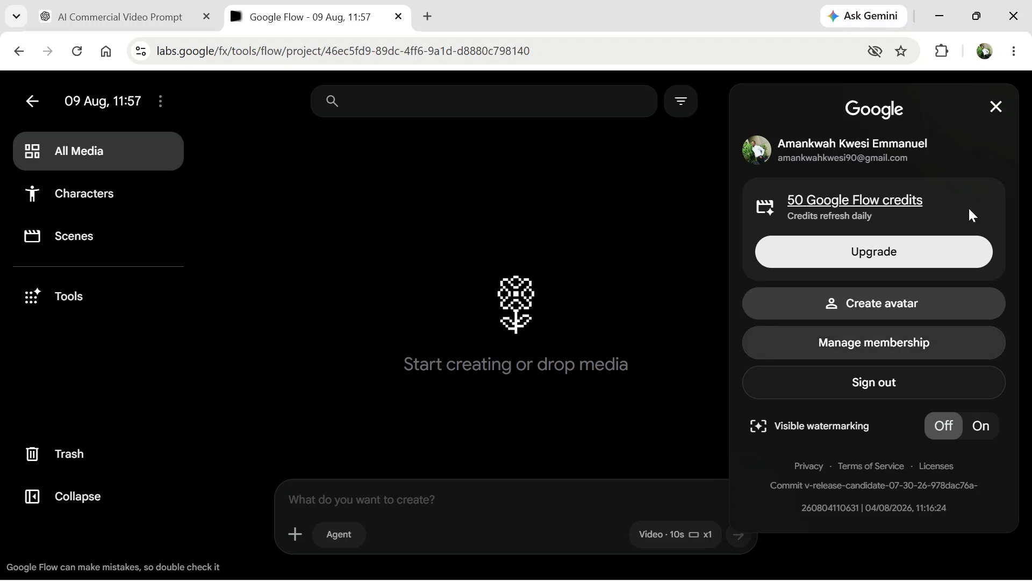
left_click(935, 261)
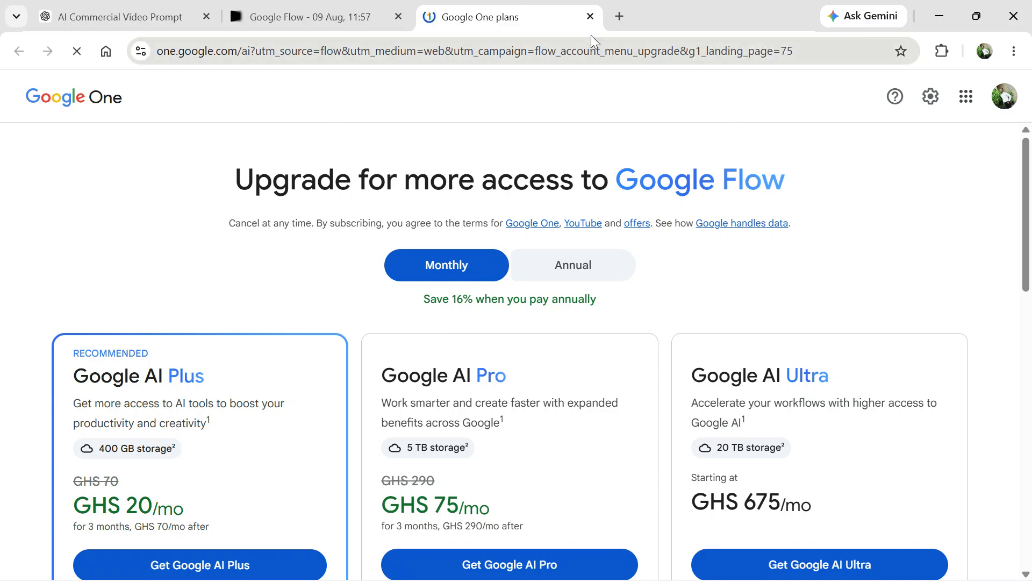
left_click(591, 17)
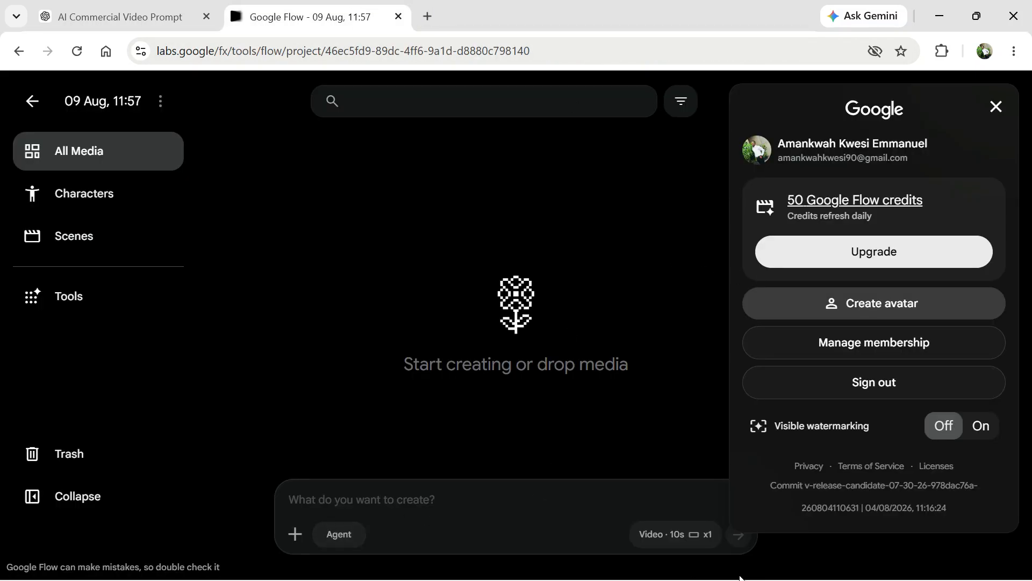
Step: Check the Agent mode and the generation settings for media type, Ingredients, aspect ratio, model, duration and output count
left_click(334, 535)
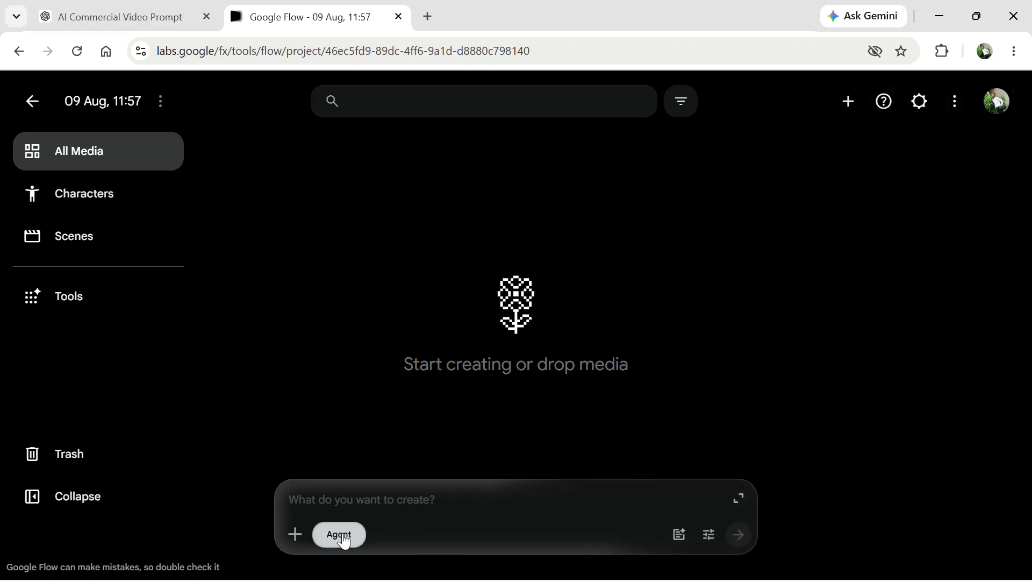
left_click(340, 542)
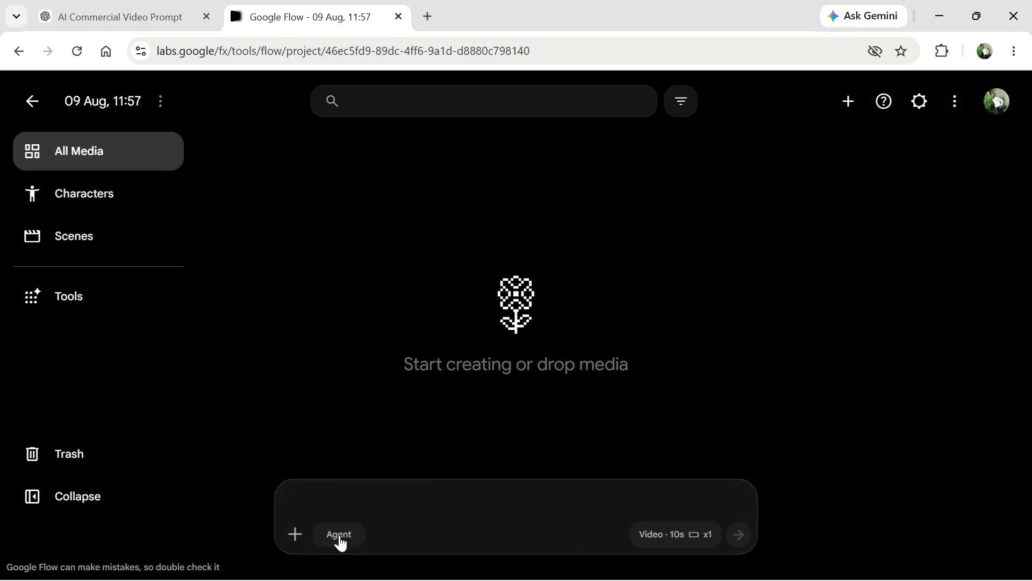
left_click(694, 544)
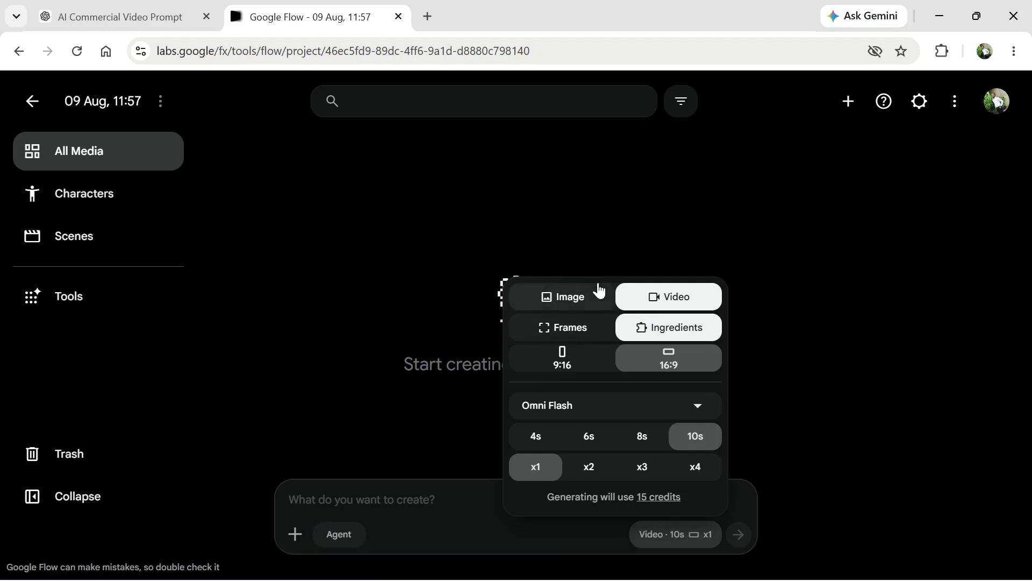
left_click(546, 302)
left_click(682, 326)
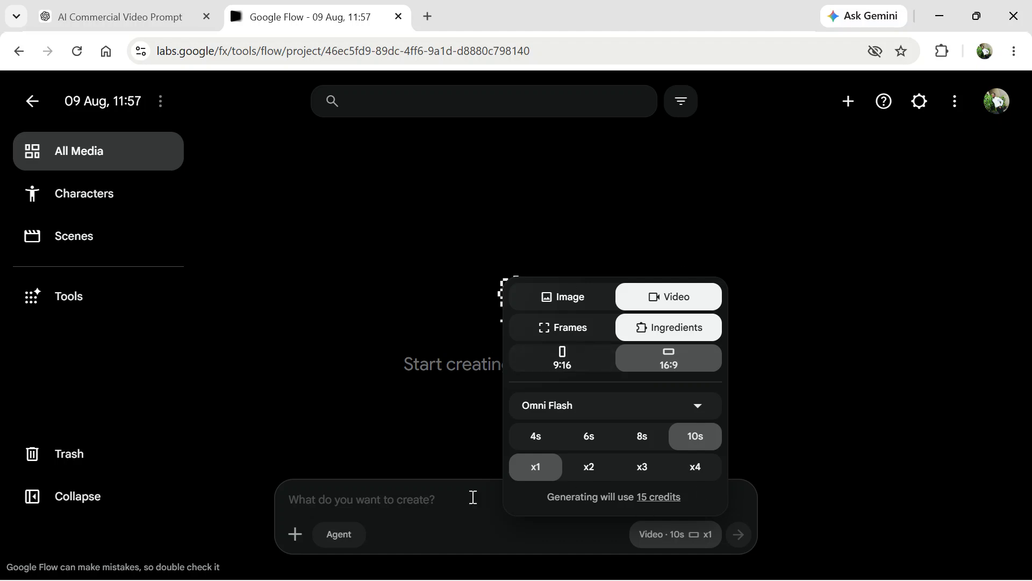
Step: Paste the Scene 1 prompt into the creation box and check its brand flyer and exact logo reference lines
left_click(413, 499)
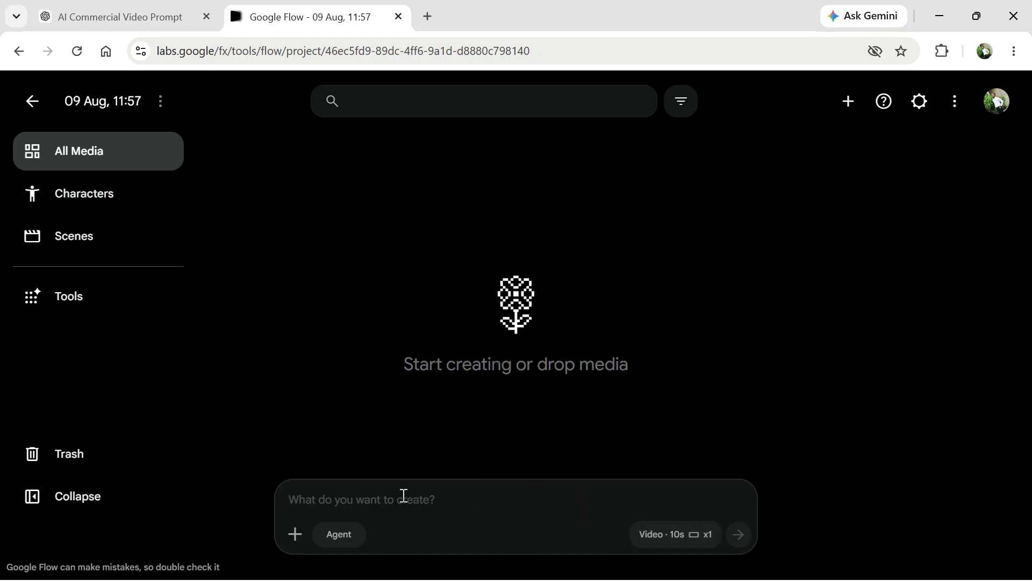
key("ctrl+v")
scroll(397, 411, "up", 15)
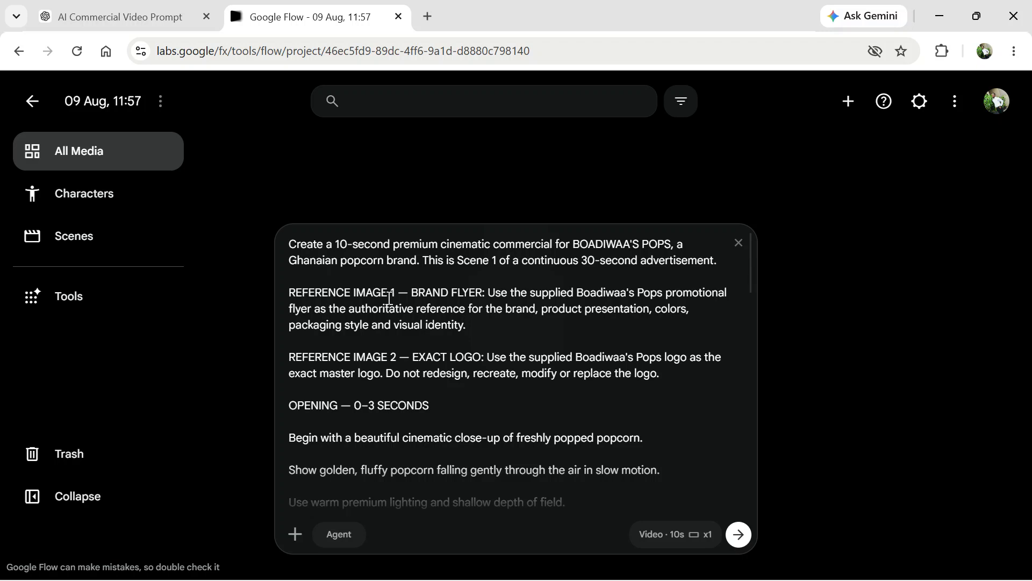
left_click_drag(395, 292, 283, 298)
left_click_drag(401, 362, 289, 358)
left_click_drag(484, 357, 438, 357)
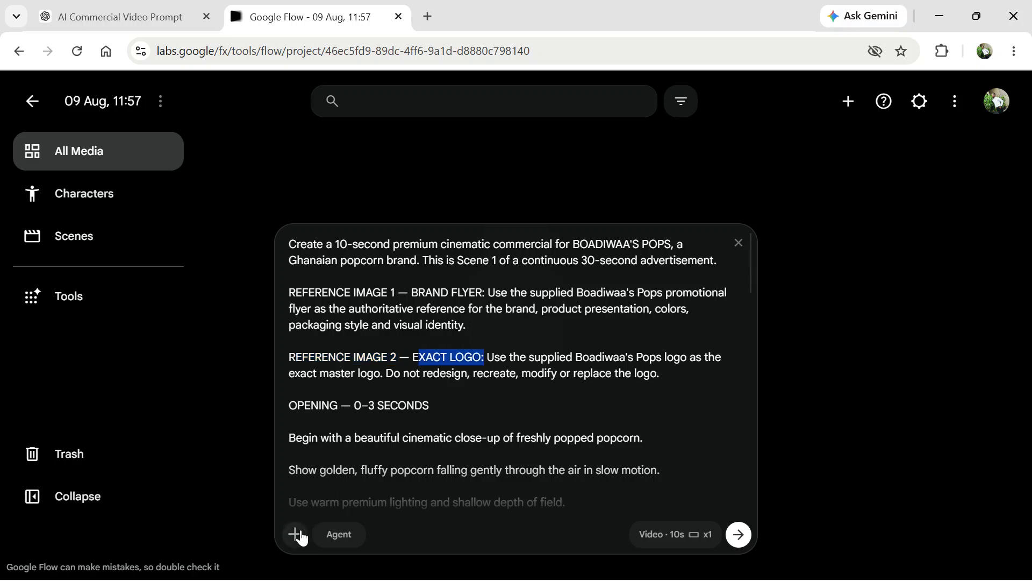
Step: Switch to the ChatGPT chat, find the uploaded Boadiwaa's Pops logo, enlarge it and copy the image
left_click(301, 535)
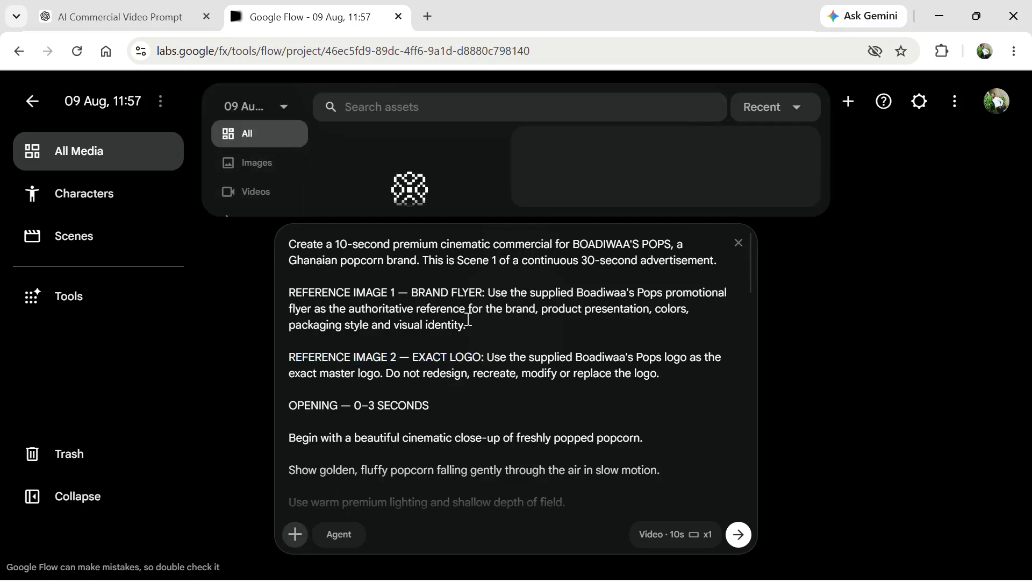
left_click(168, 16)
scroll(573, 294, "up", 10)
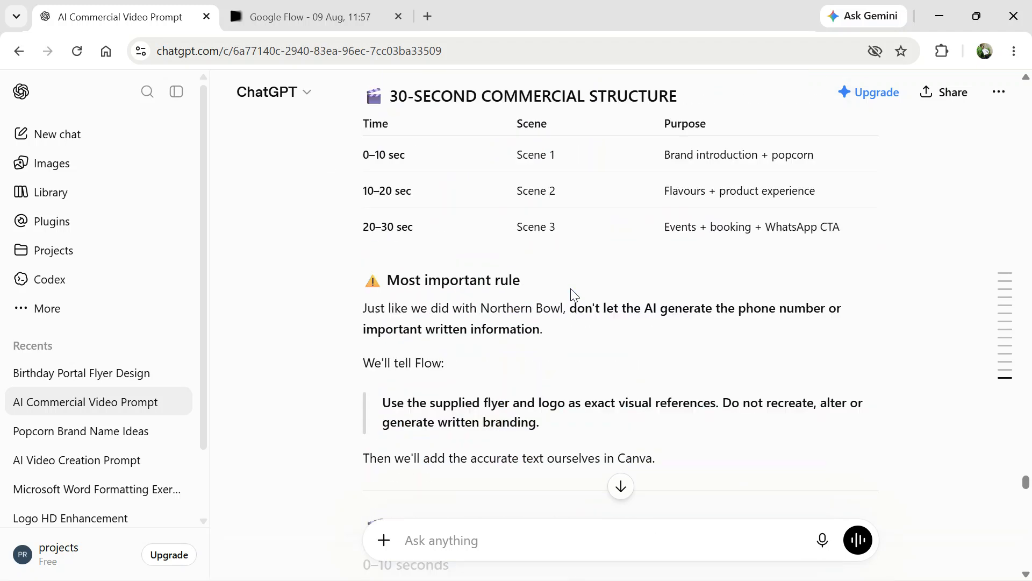
scroll(572, 293, "up", 5)
left_click(855, 462)
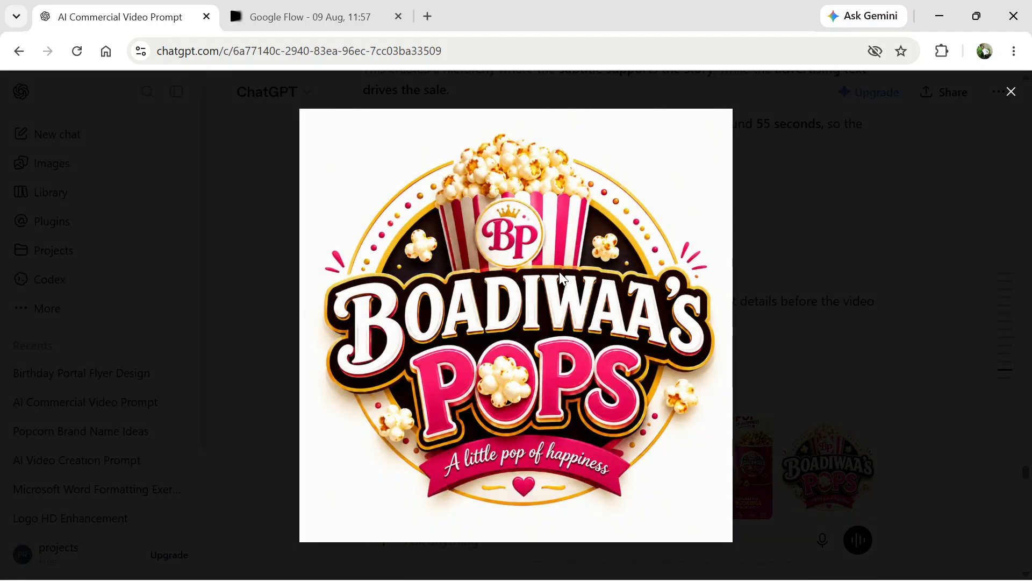
right_click(562, 272)
left_click(611, 349)
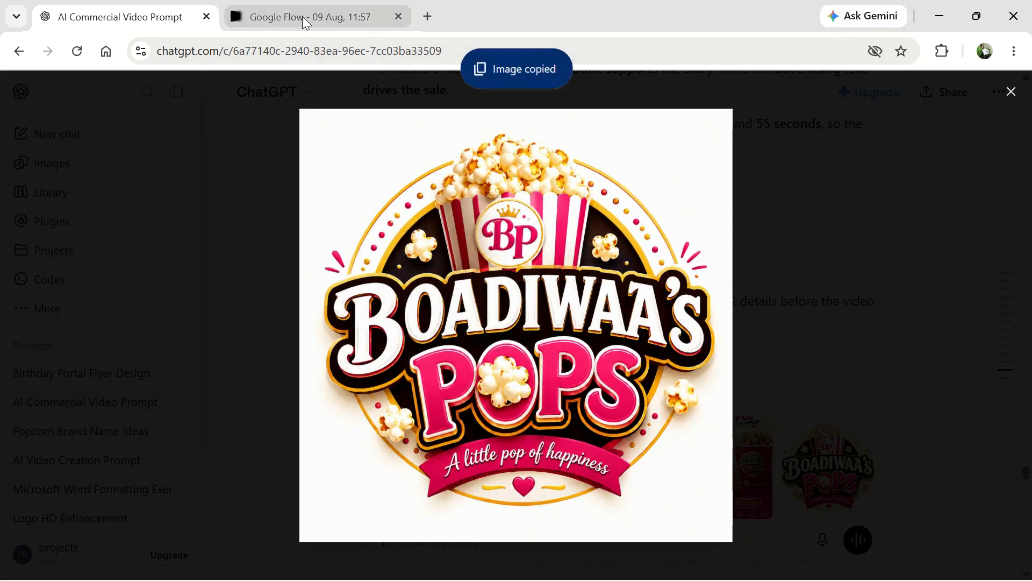
Step: Return to the Google Flow project and paste the logo into the Scene 1 prompt as a reference image
left_click(302, 21)
left_click(355, 471)
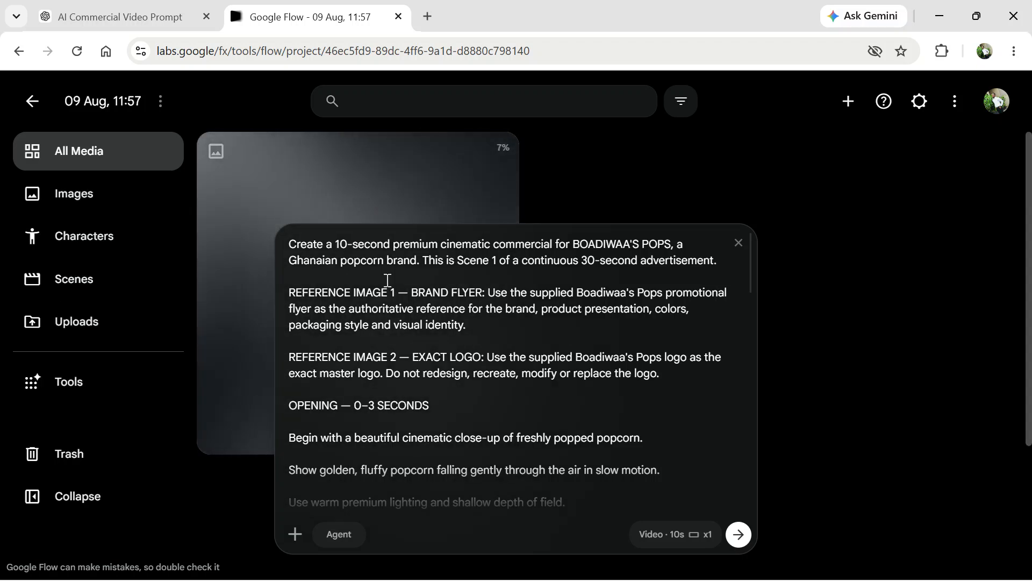
scroll(386, 280, "down", 5)
scroll(382, 258, "up", 5)
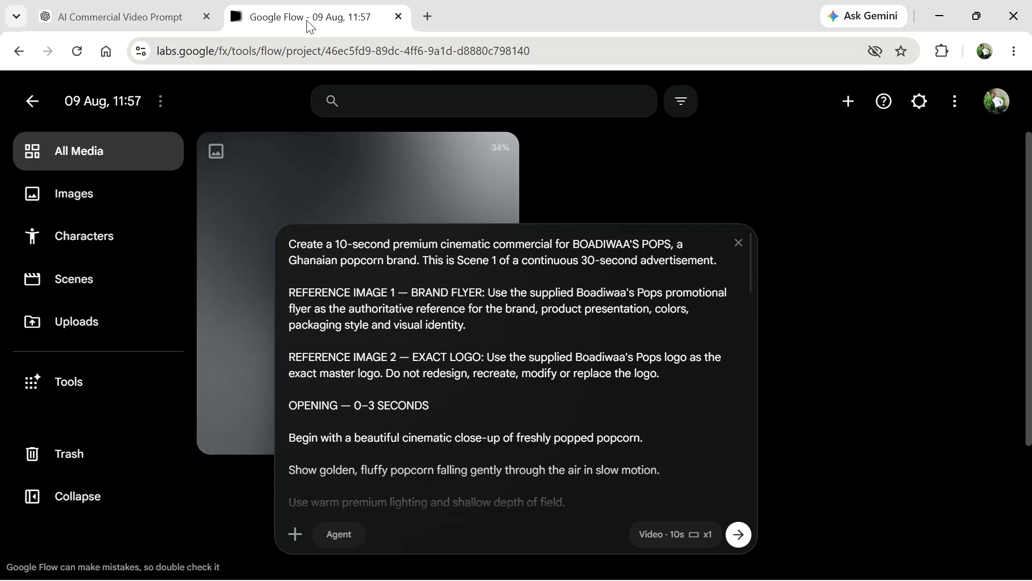
Step: Copy the Boadiwaa's Pops flyer image from the ChatGPT chat and paste it into the Flow prompt as a reference
left_click(134, 17)
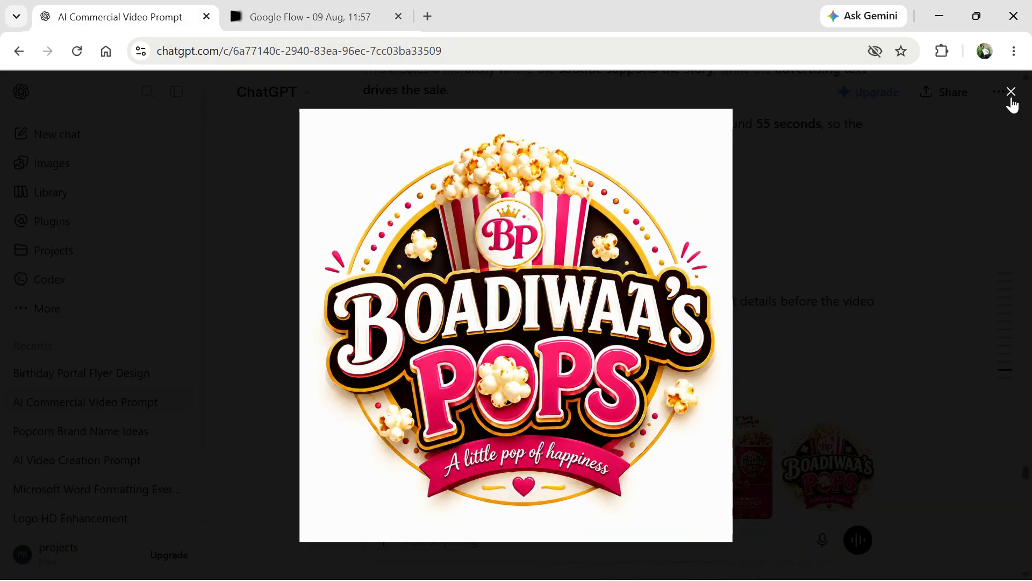
left_click(842, 291)
right_click(749, 476)
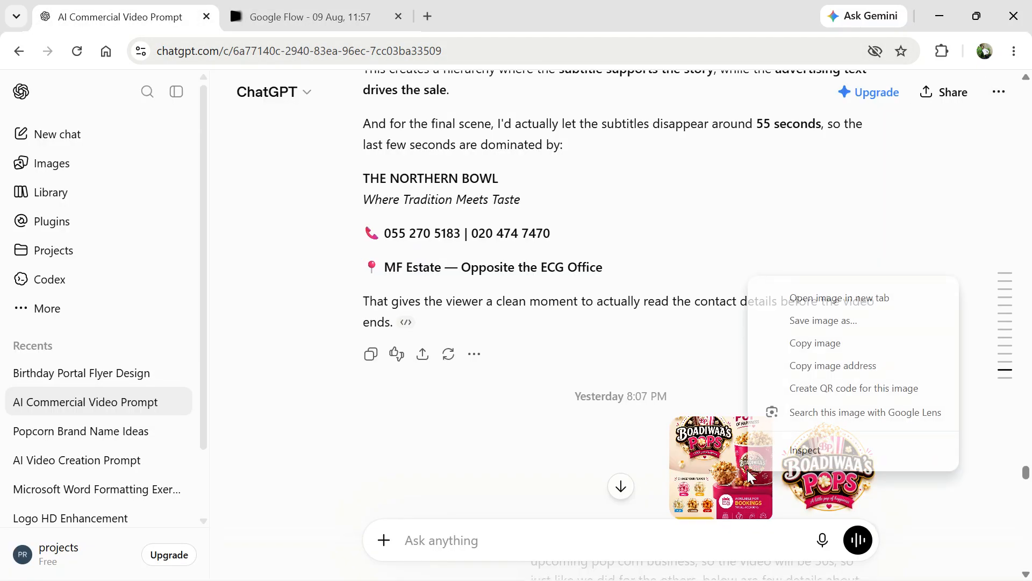
left_click(797, 352)
left_click(283, 7)
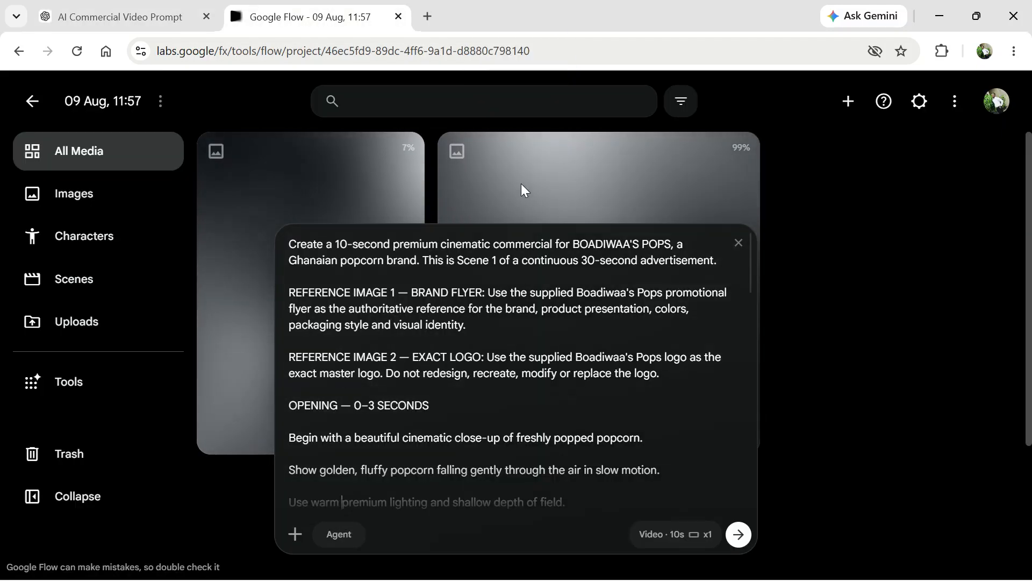
scroll(454, 325, "up", 1)
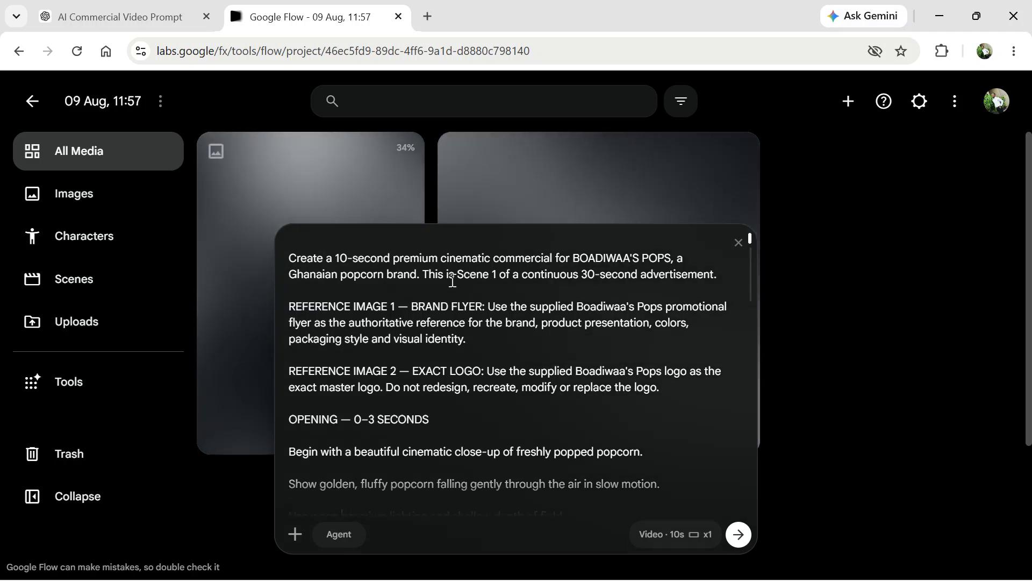
Step: Review the Scene 1 prompt with both reference images attached and generate the 10-second video
scroll(450, 276, "down", 5)
mouse_move(308, 244)
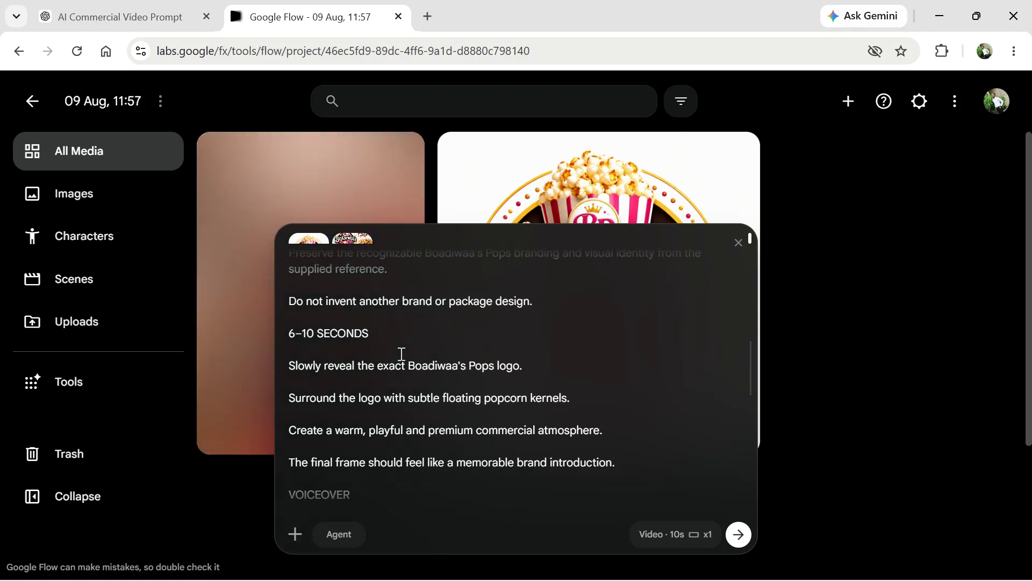
scroll(527, 389, "down", 4)
scroll(511, 395, "up", 4)
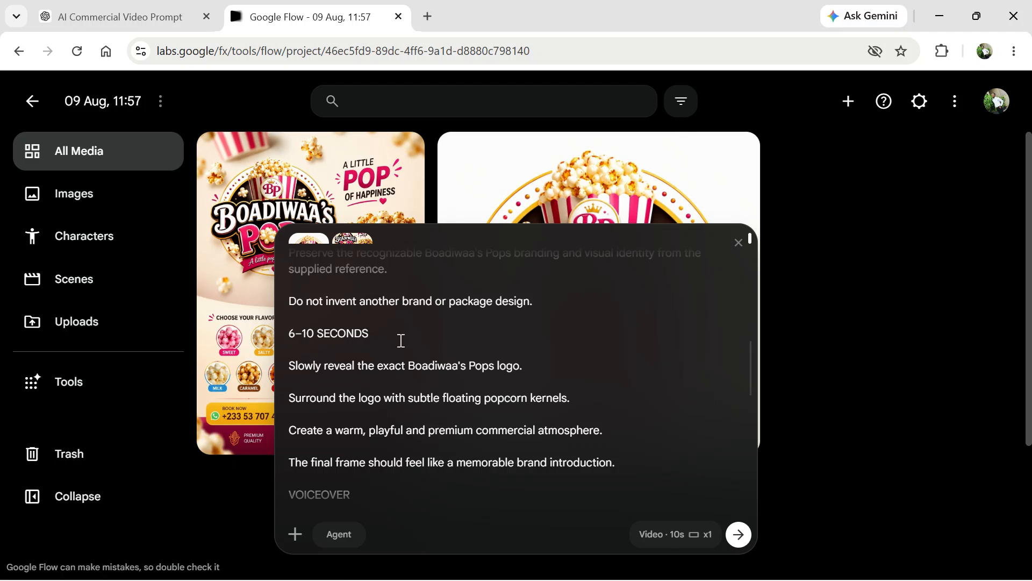
left_click(730, 540)
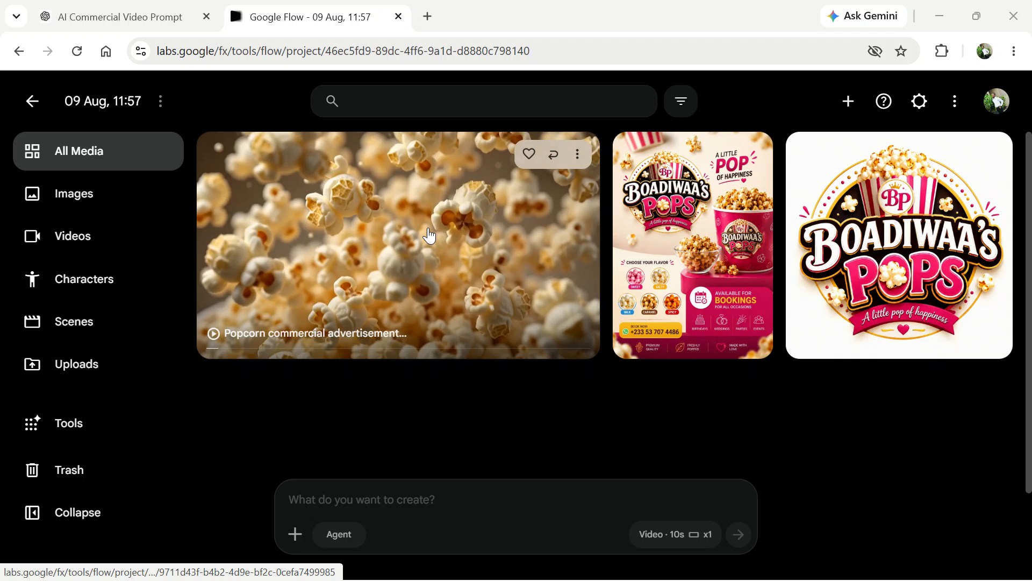
Step: Open the generated popcorn commercial clip, play it in full screen and return to the editor view
left_click(428, 235)
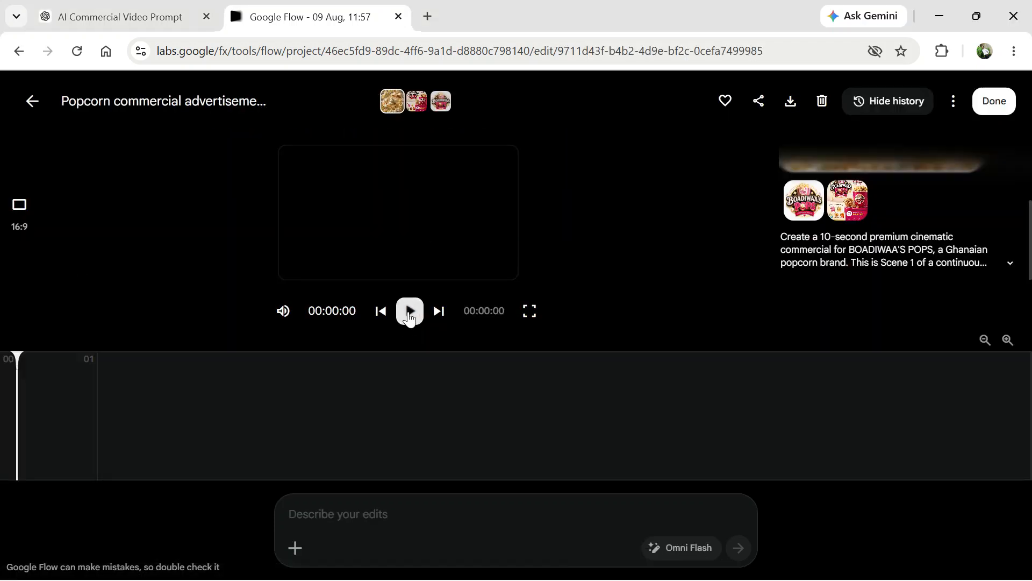
left_click(409, 311)
left_click(529, 311)
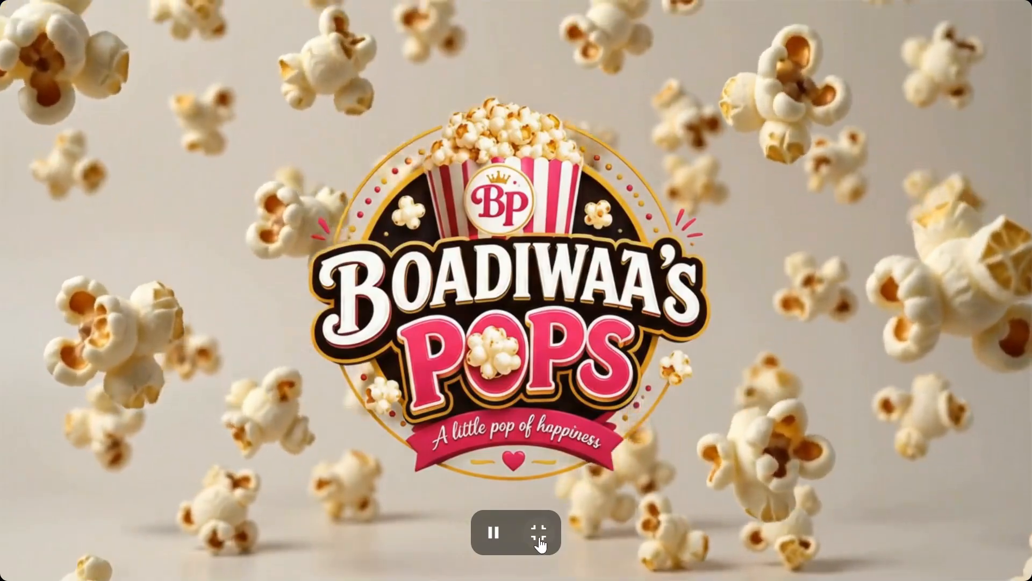
left_click(539, 533)
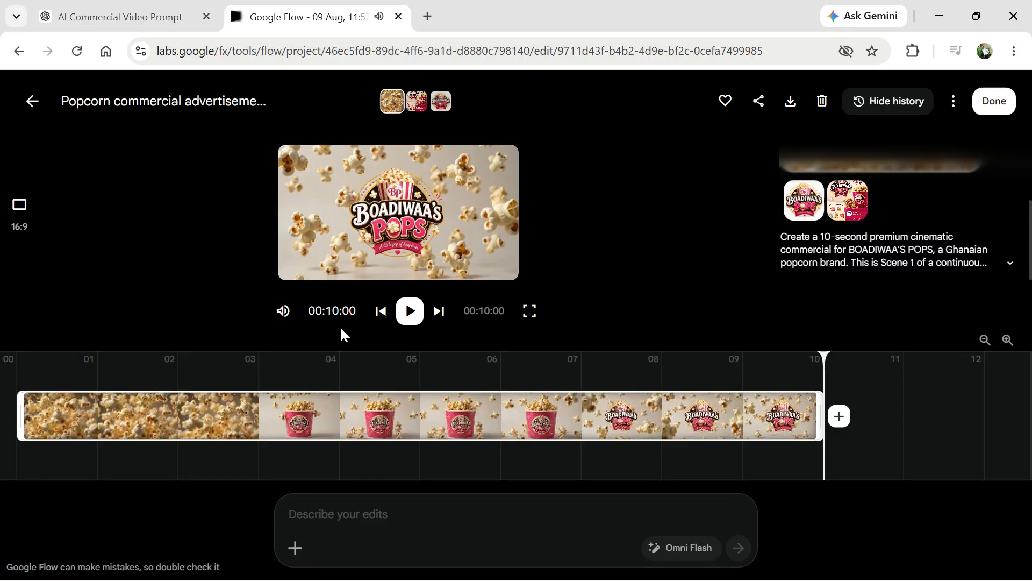